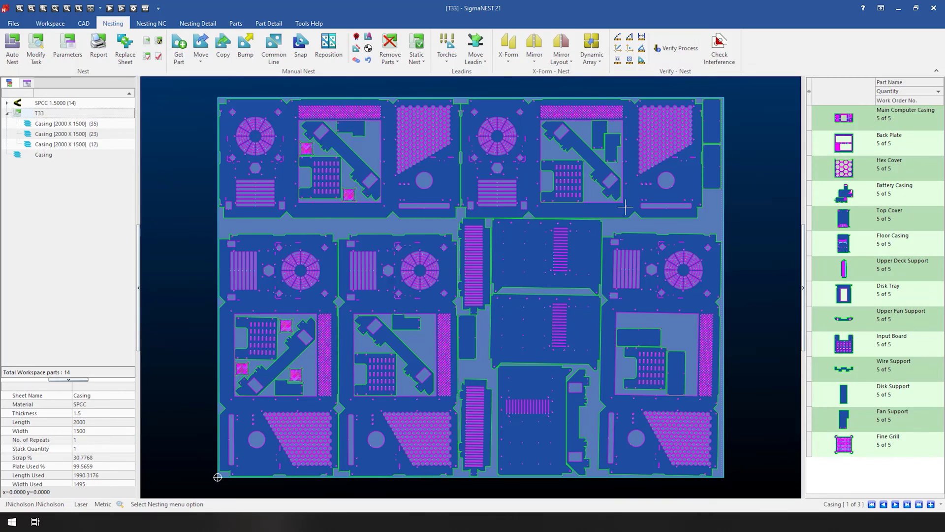
Step: Move to the second Casing sheet under task T33 to view its nest
{"action": "key", "text": "Down"}
{"action": "key", "text": "Down"}
{"action": "key", "text": "Down"}
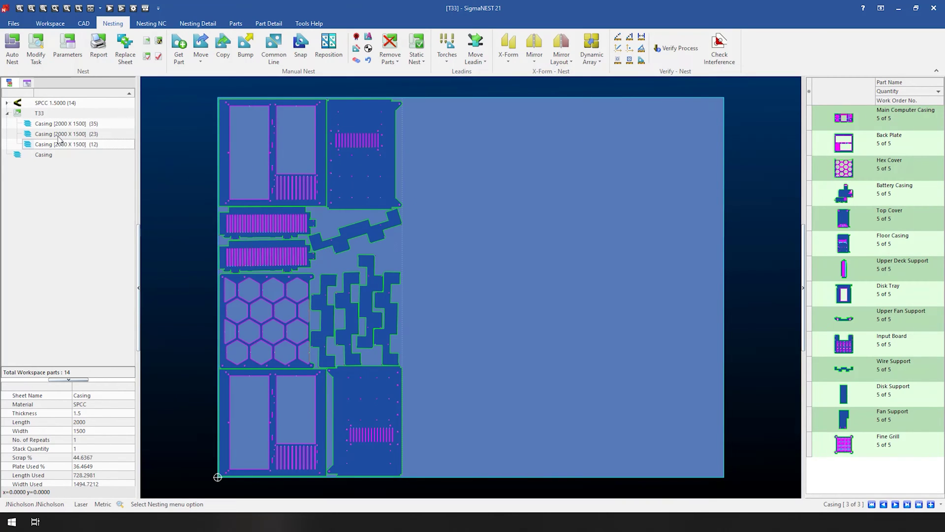
{"action": "scroll", "coordinate": [940, 132], "scroll_direction": "down", "scroll_amount": 1}
{"action": "scroll", "coordinate": [940, 132], "scroll_direction": "down", "scroll_amount": 3}
{"action": "scroll", "coordinate": [940, 132], "scroll_direction": "down", "scroll_amount": 3}
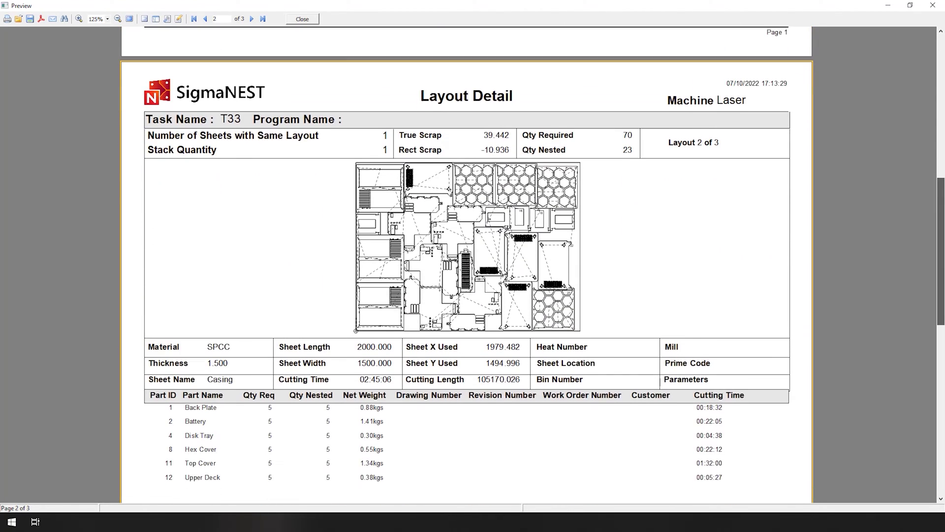
{"action": "scroll", "coordinate": [940, 131], "scroll_direction": "down", "scroll_amount": 3}
{"action": "scroll", "coordinate": [940, 132], "scroll_direction": "down", "scroll_amount": 3}
{"action": "scroll", "coordinate": [473, 265], "scroll_direction": "down", "scroll_amount": 3}
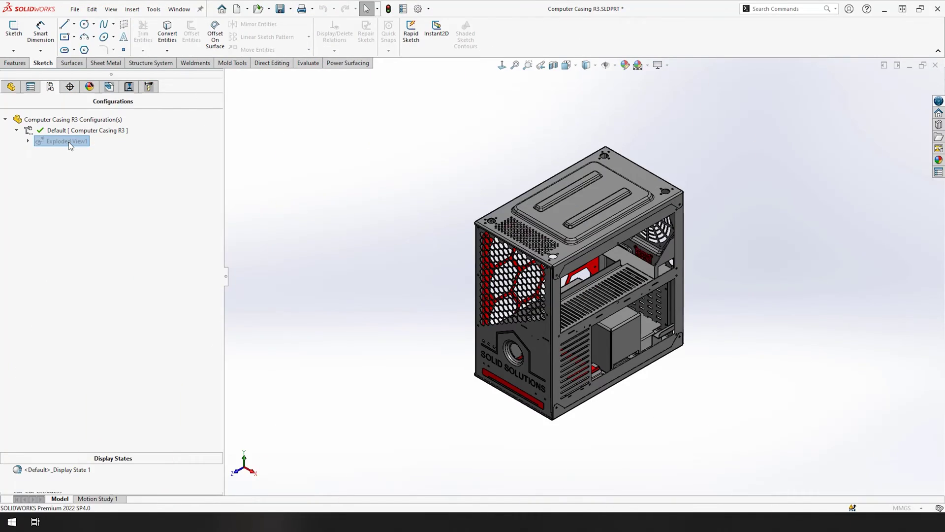
Step: Activate the Exploded View1 configuration under Default in the ConfigurationManager
{"action": "double_click", "coordinate": [68, 142]}
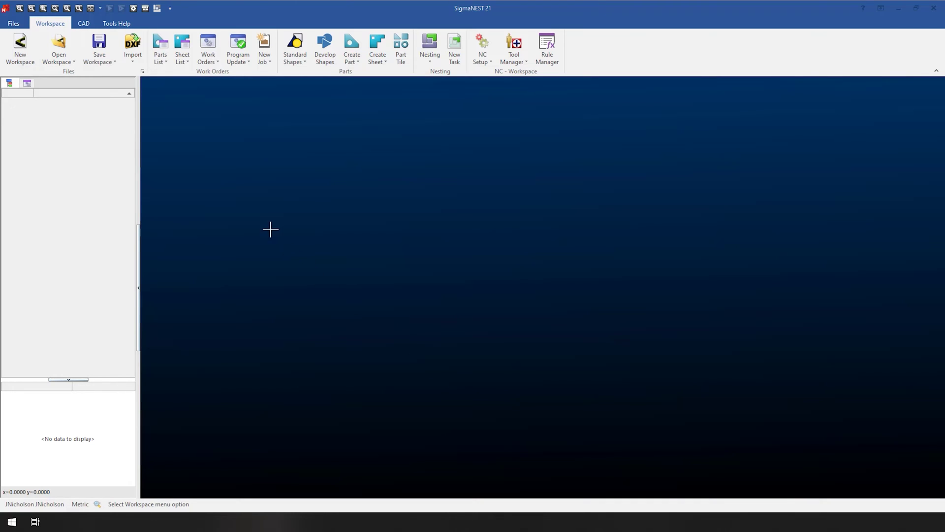
Step: Import the DXF files Back Plate.DXF through Wire Support.DXF from the Computer DXFs folder
{"action": "left_click", "coordinate": [134, 59]}
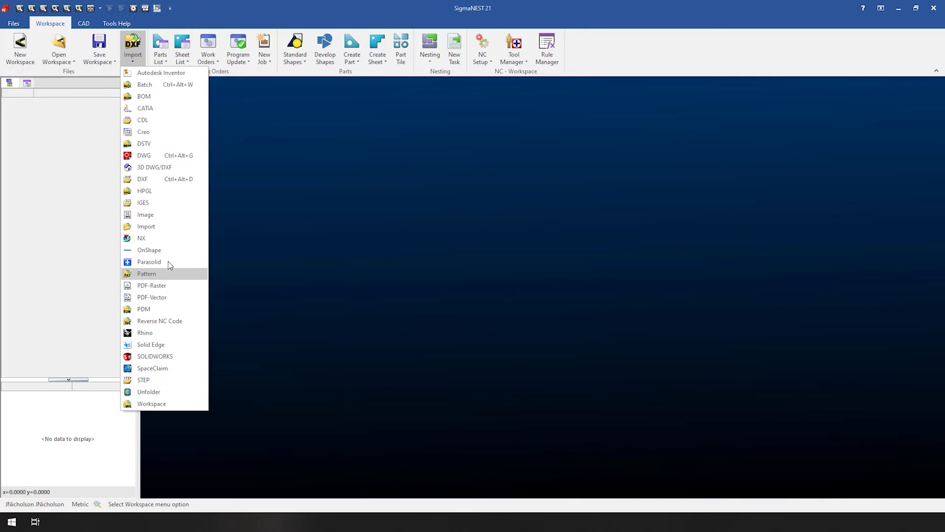
{"action": "left_click", "coordinate": [159, 179]}
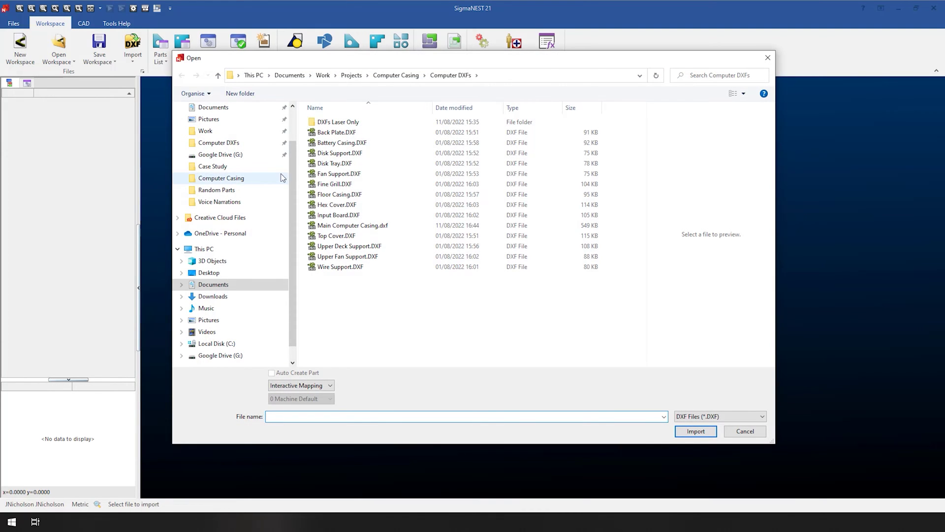
{"action": "left_click", "coordinate": [378, 133]}
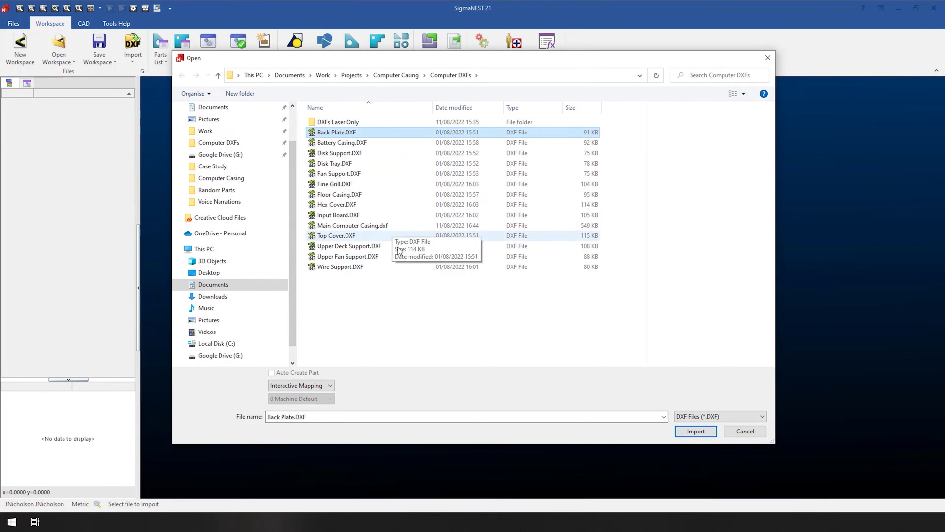
{"action": "left_click", "coordinate": [401, 268], "text": "shift"}
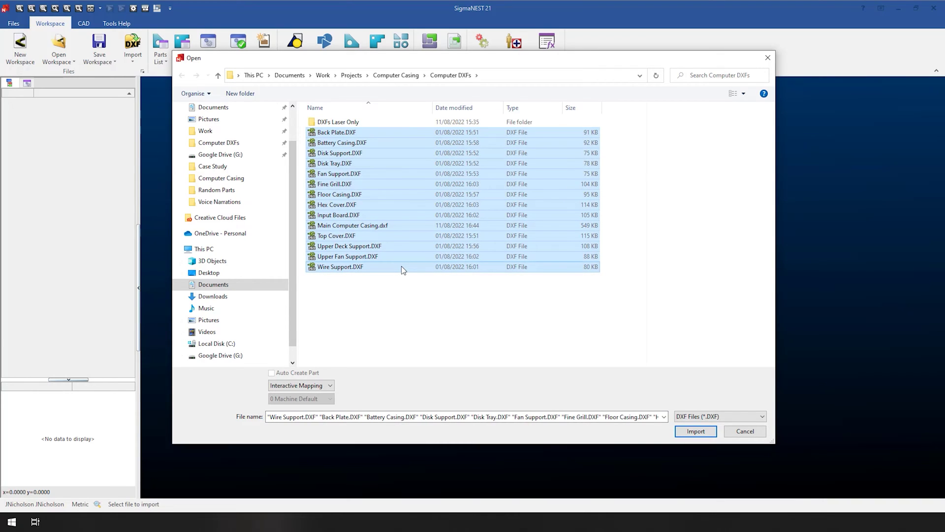
{"action": "left_click", "coordinate": [694, 433]}
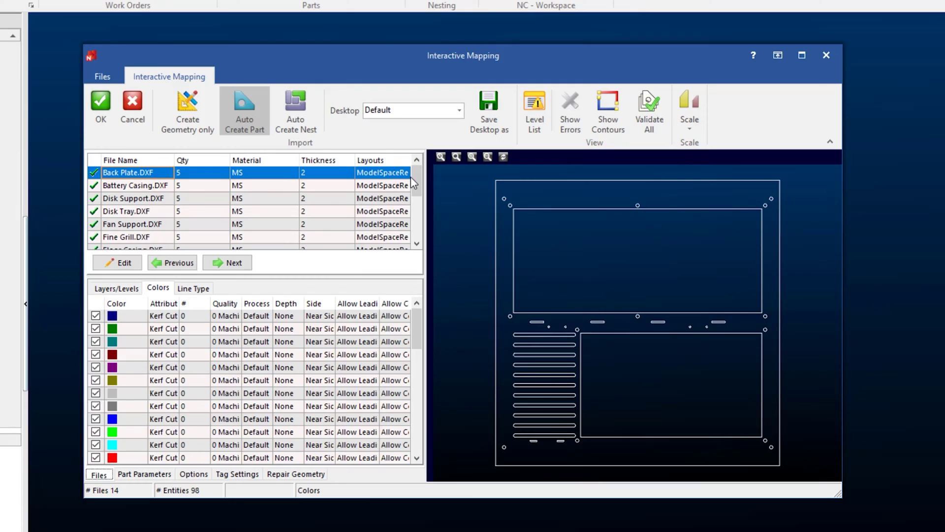
{"action": "left_click_drag", "start_coordinate": [415, 180], "coordinate": [420, 232]}
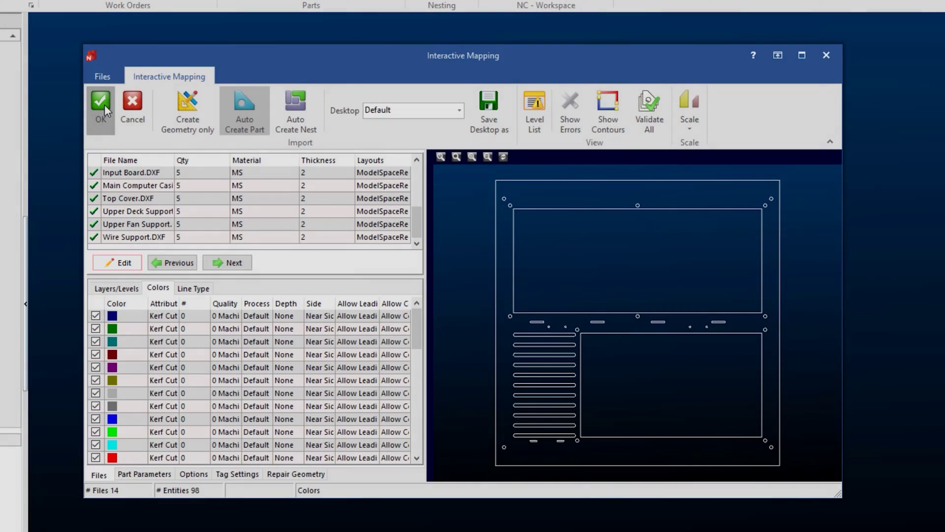
Step: Confirm Interactive Mapping, creating 14 parts with quantity 5, MS material and thickness 2
{"action": "left_click", "coordinate": [104, 104]}
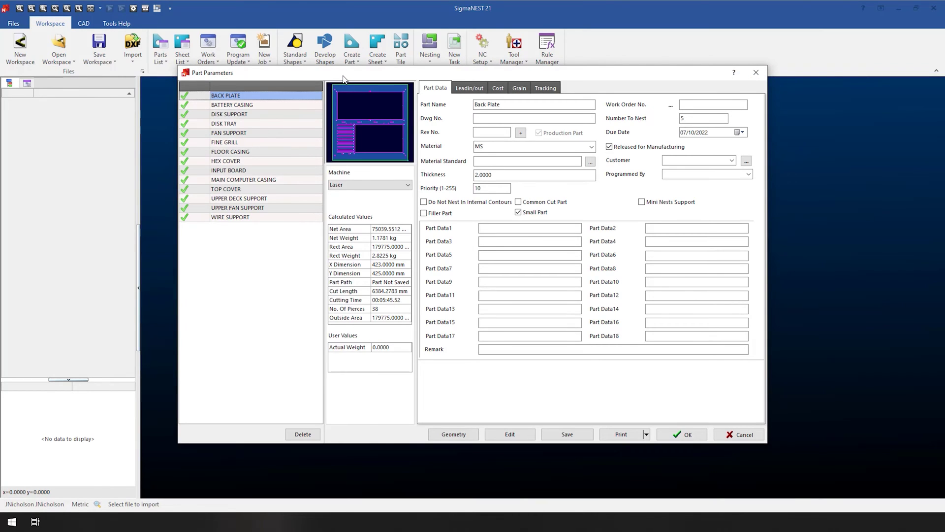
Step: Select all fourteen parts and set machine to Laser with Number To Nest 5
{"action": "left_click_drag", "start_coordinate": [343, 78], "coordinate": [369, 113]}
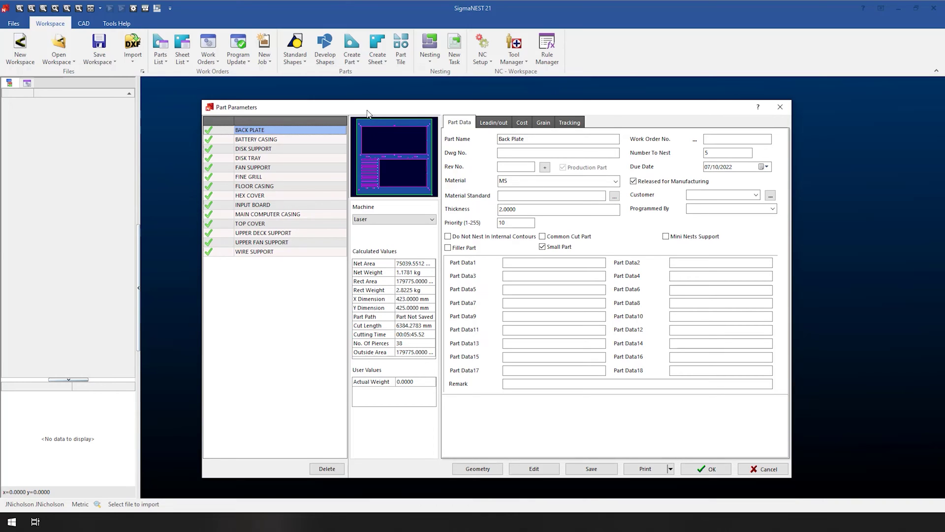
{"action": "left_click", "coordinate": [295, 253], "text": "shift"}
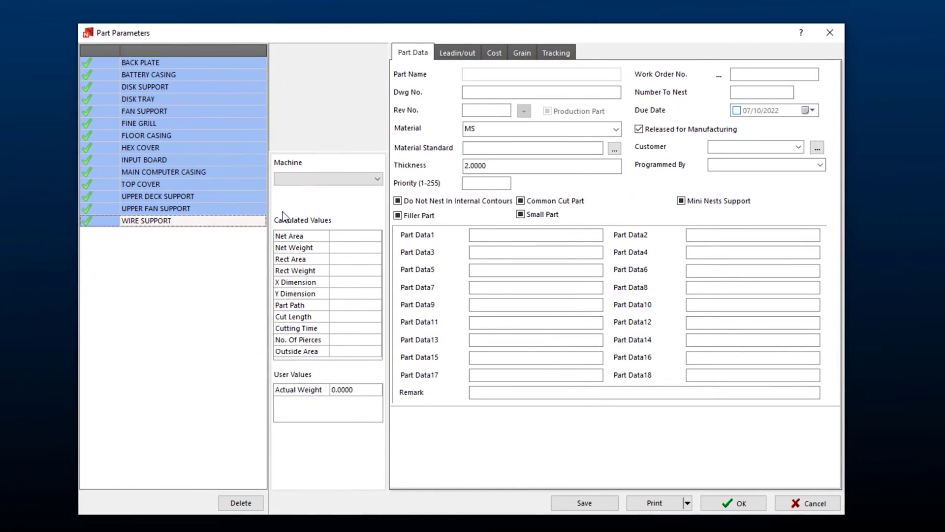
{"action": "left_click", "coordinate": [343, 180]}
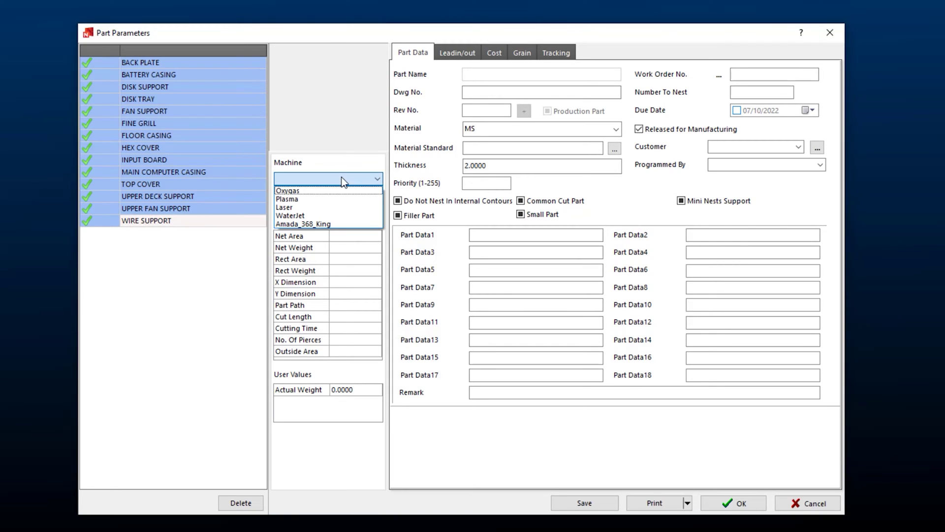
{"action": "left_click", "coordinate": [338, 206]}
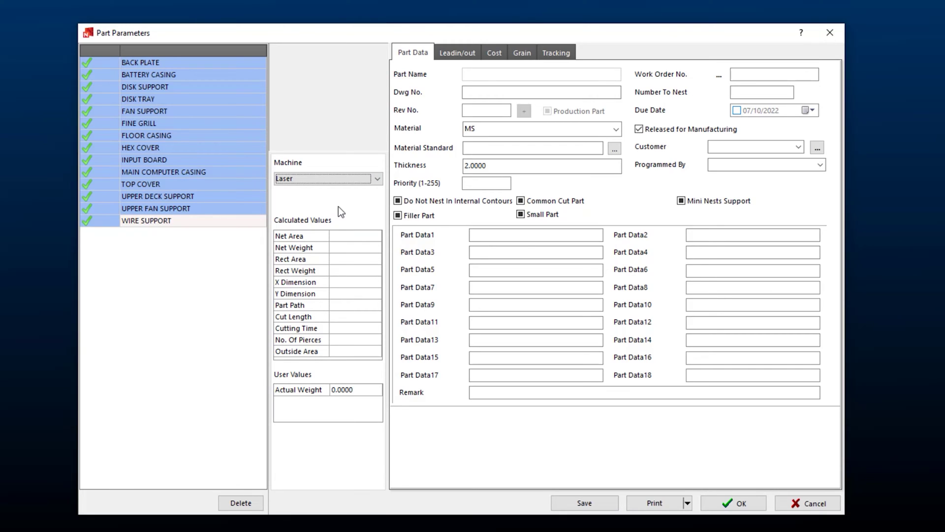
{"action": "left_click", "coordinate": [767, 90]}
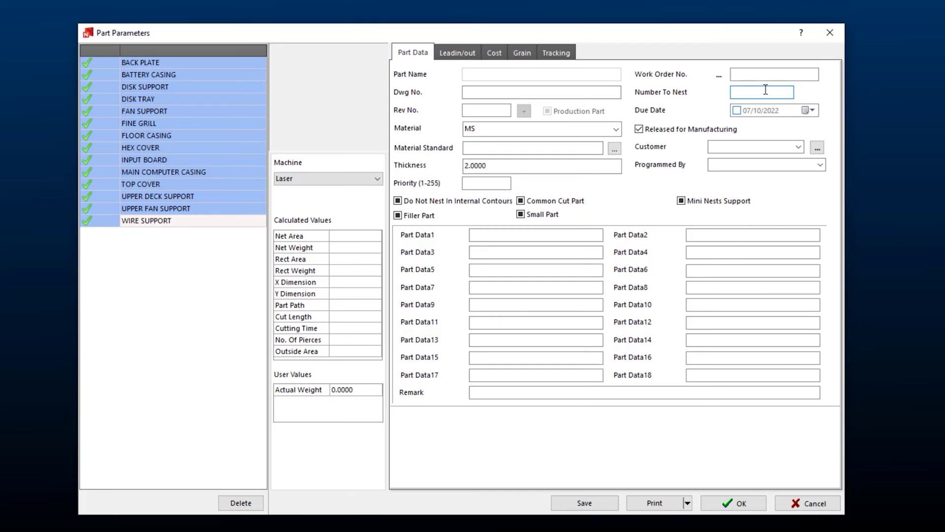
{"action": "type", "text": "5"}
Step: Set material SPCC and thickness 1.5, then verify Upper Deck Support and Input Board
{"action": "left_click", "coordinate": [614, 130]}
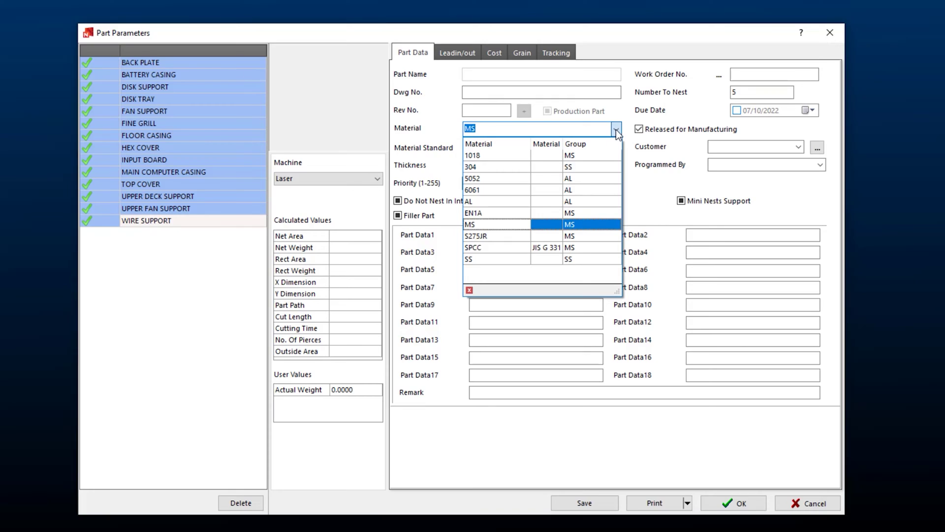
{"action": "left_click", "coordinate": [584, 249]}
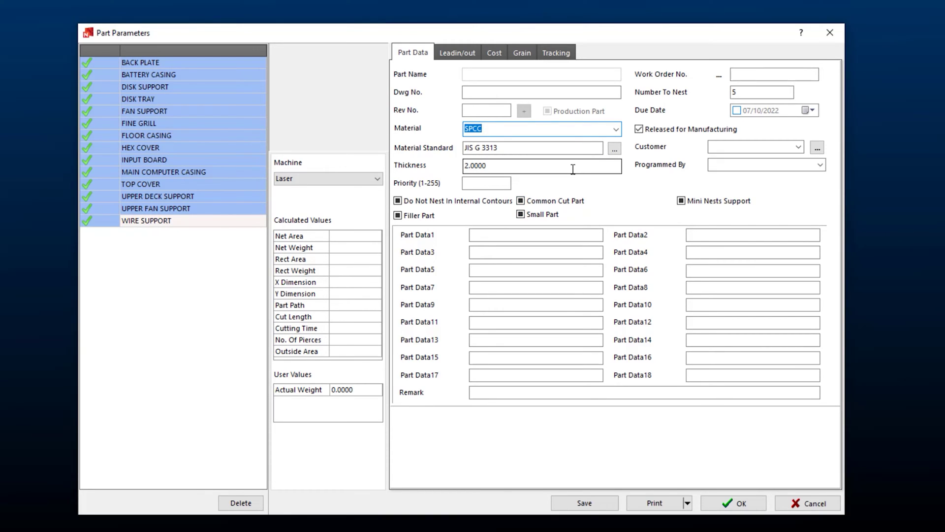
{"action": "left_click_drag", "start_coordinate": [511, 167], "coordinate": [452, 165]}
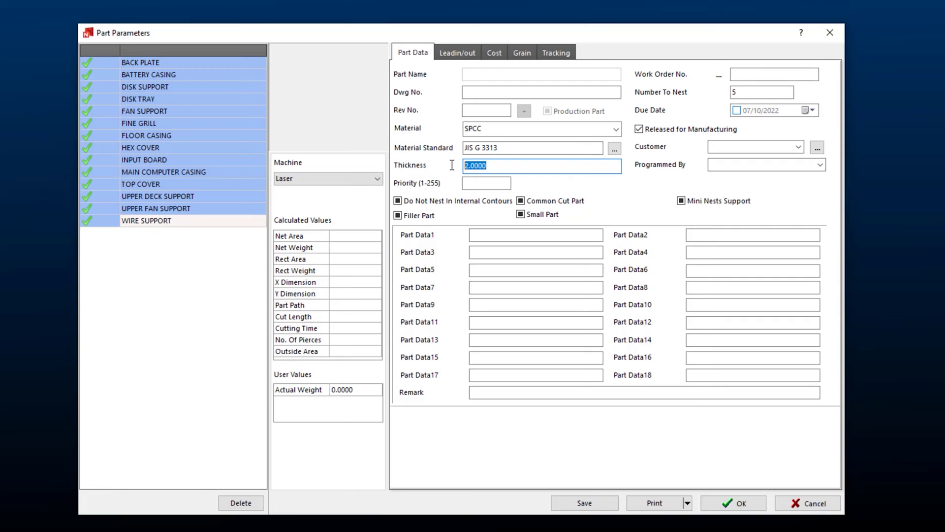
{"action": "type", "text": "1.5"}
{"action": "key", "text": "Return"}
{"action": "left_click", "coordinate": [177, 76]}
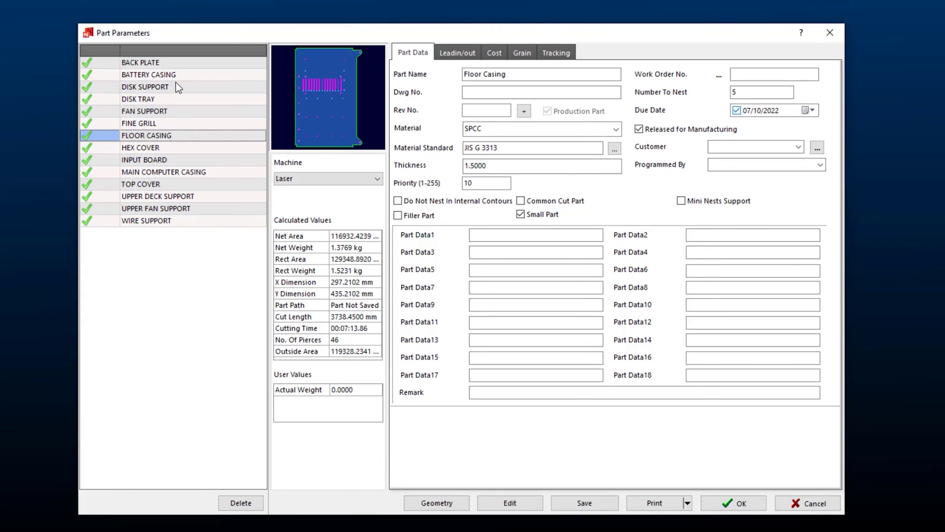
{"action": "left_click", "coordinate": [182, 197]}
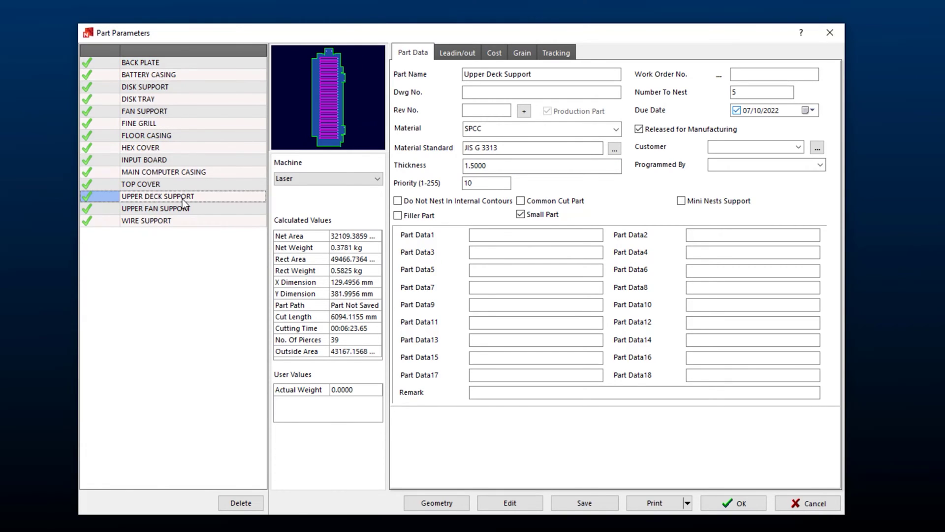
{"action": "left_click", "coordinate": [193, 161]}
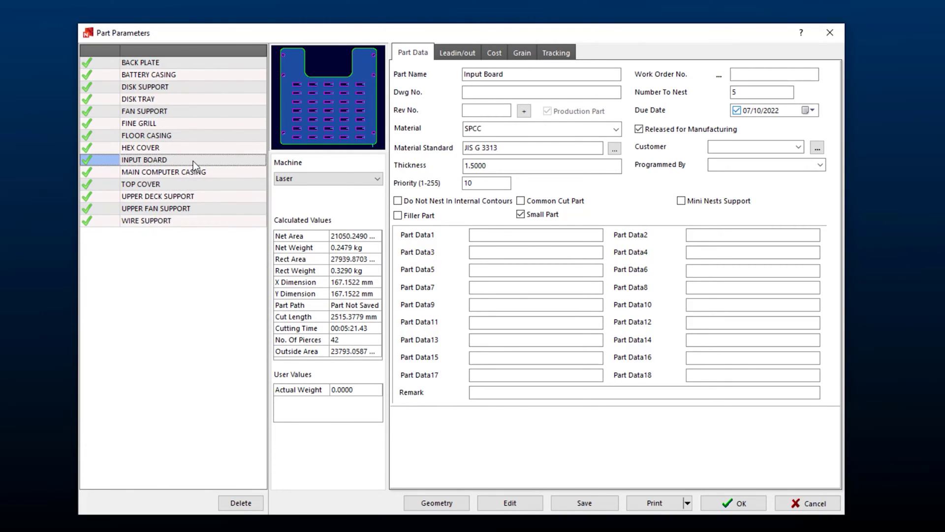
Step: Set Input Board's external lead-in and lead-out to Line Angle
{"action": "left_click", "coordinate": [462, 53]}
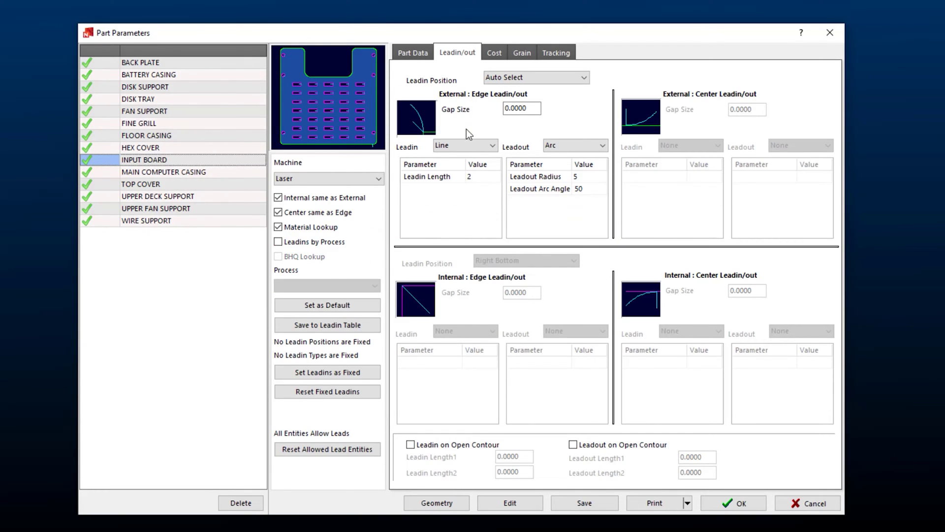
{"action": "left_click", "coordinate": [465, 144]}
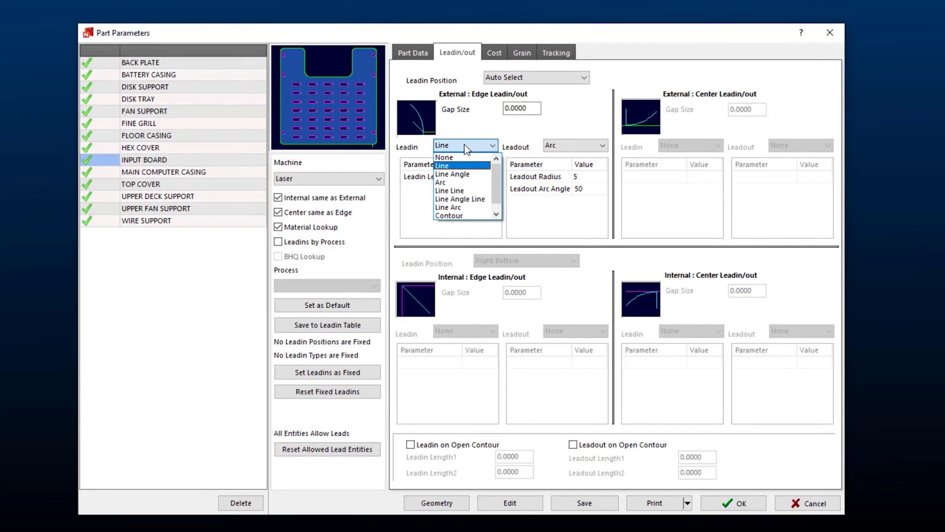
{"action": "left_click", "coordinate": [463, 172]}
{"action": "left_click", "coordinate": [583, 148]}
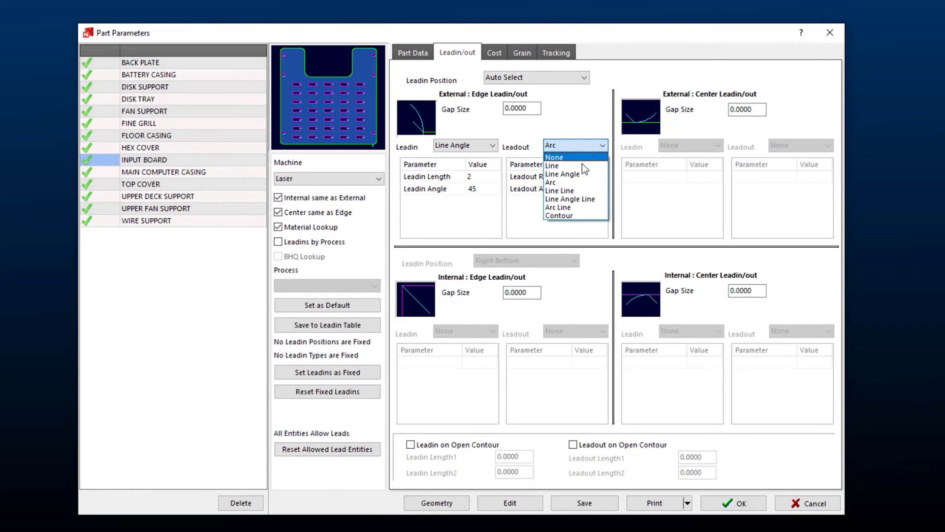
{"action": "left_click", "coordinate": [580, 174]}
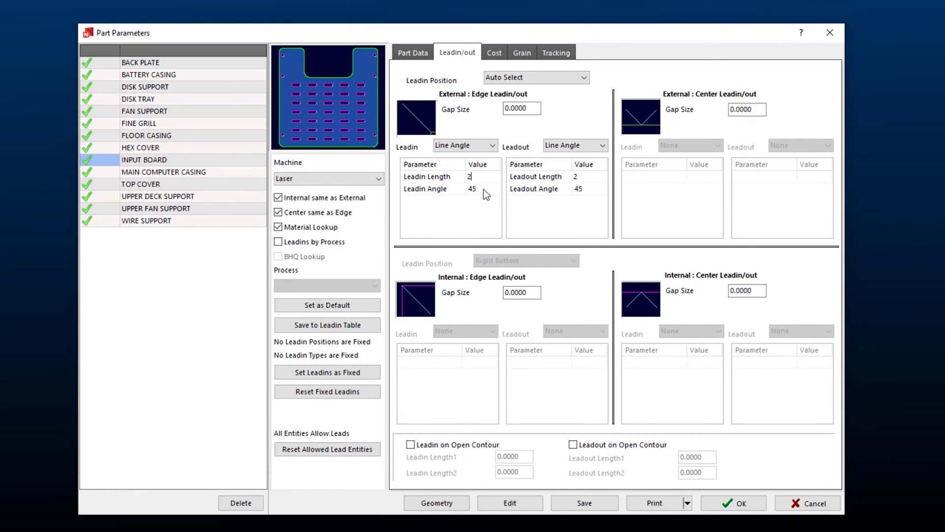
{"action": "left_click", "coordinate": [484, 189]}
{"action": "left_click", "coordinate": [582, 176]}
Step: Tick Internal same as External and Center same as Edge, then save to Leadin Table
{"action": "left_click", "coordinate": [347, 198]}
{"action": "left_click", "coordinate": [337, 213]}
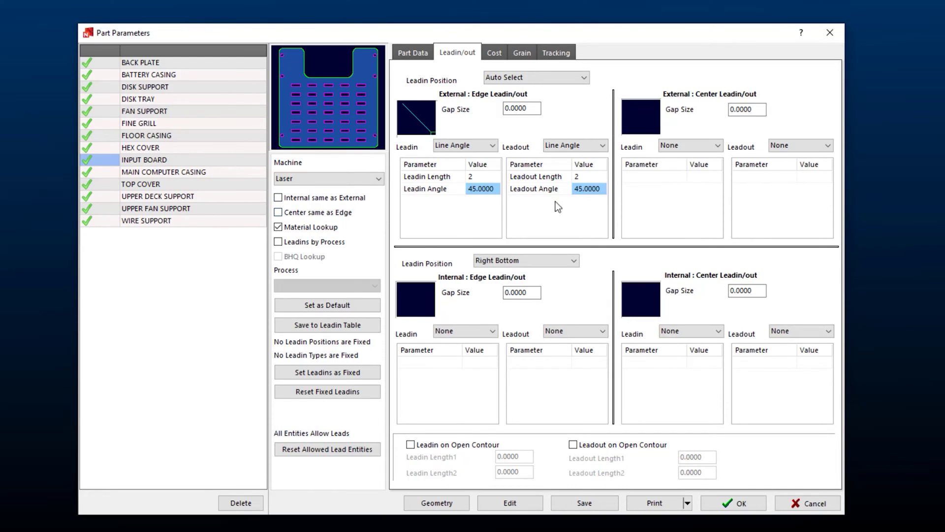
{"action": "left_click", "coordinate": [708, 148]}
{"action": "left_click", "coordinate": [785, 146]}
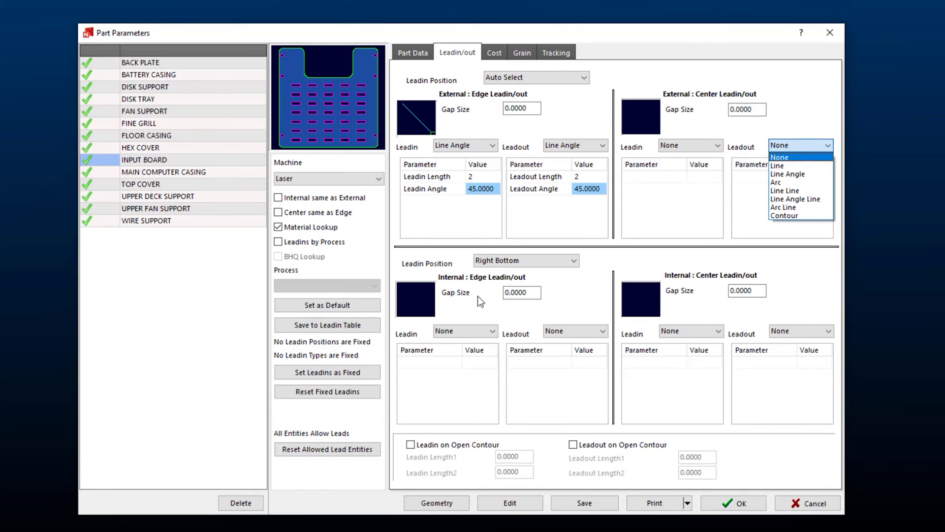
{"action": "left_click", "coordinate": [473, 331]}
{"action": "left_click", "coordinate": [302, 199]}
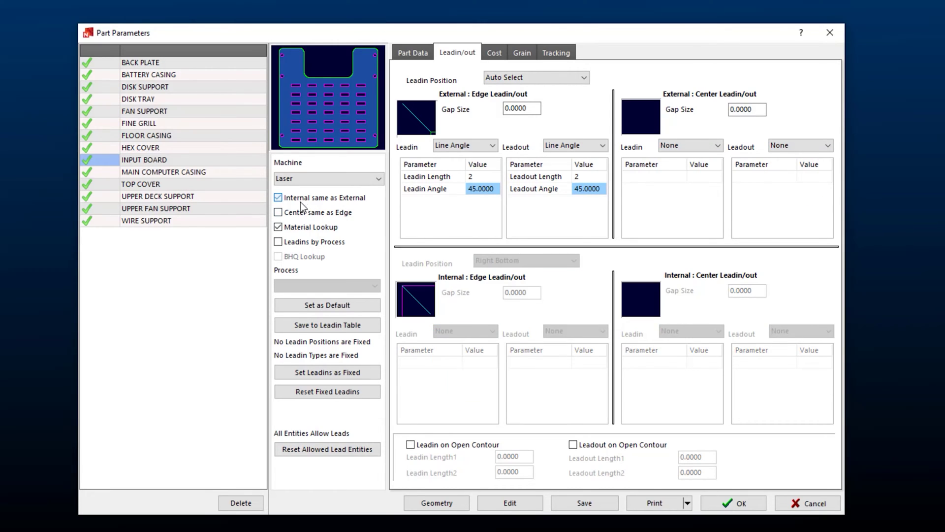
{"action": "left_click", "coordinate": [295, 215]}
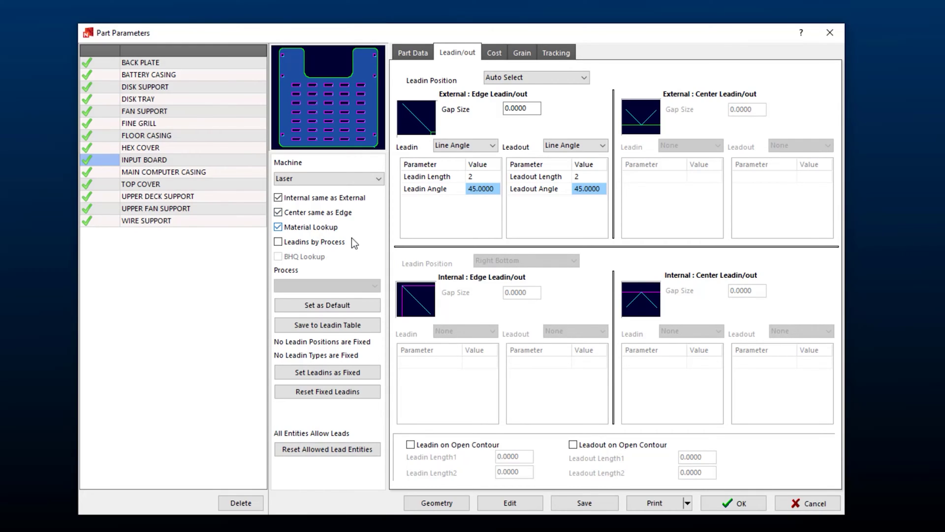
{"action": "left_click", "coordinate": [382, 327]}
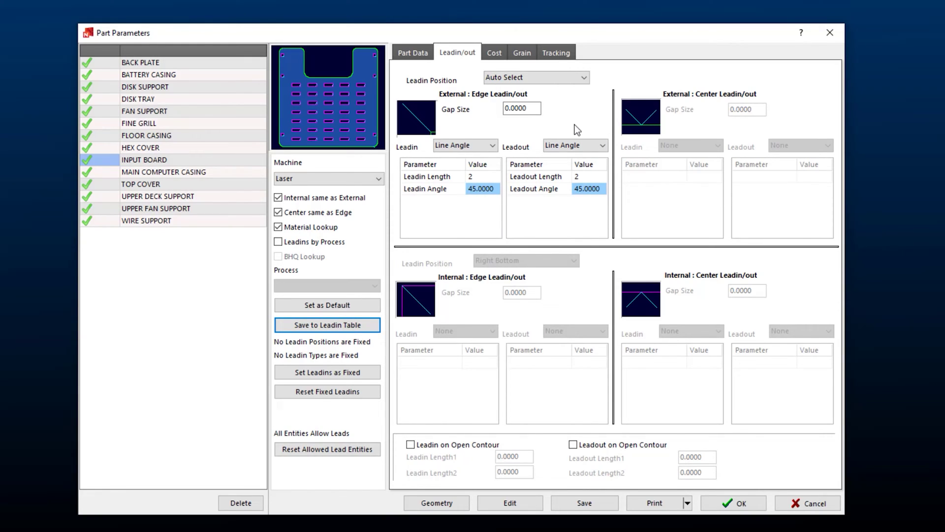
Step: Inspect Input Board's areas, weights and cutting time, check the Grain tab, and accept
{"action": "left_click", "coordinate": [495, 54]}
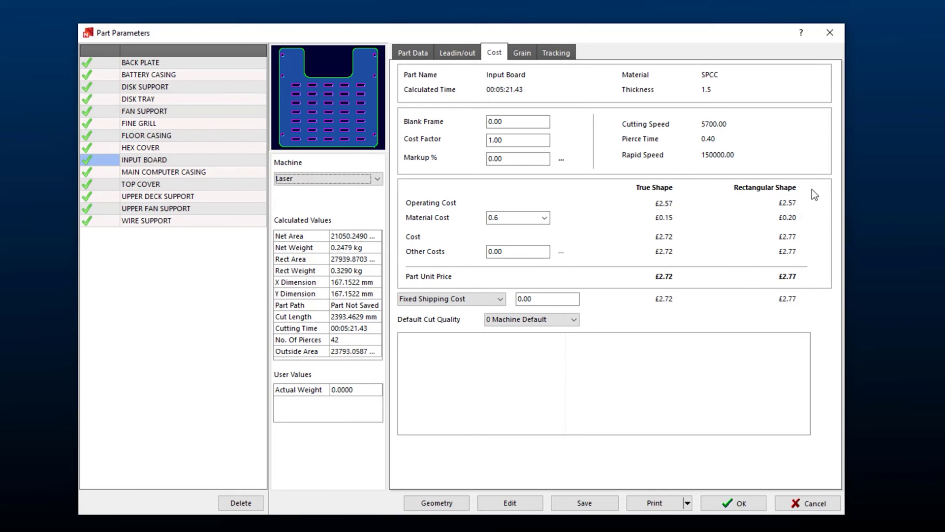
{"action": "left_click", "coordinate": [291, 238]}
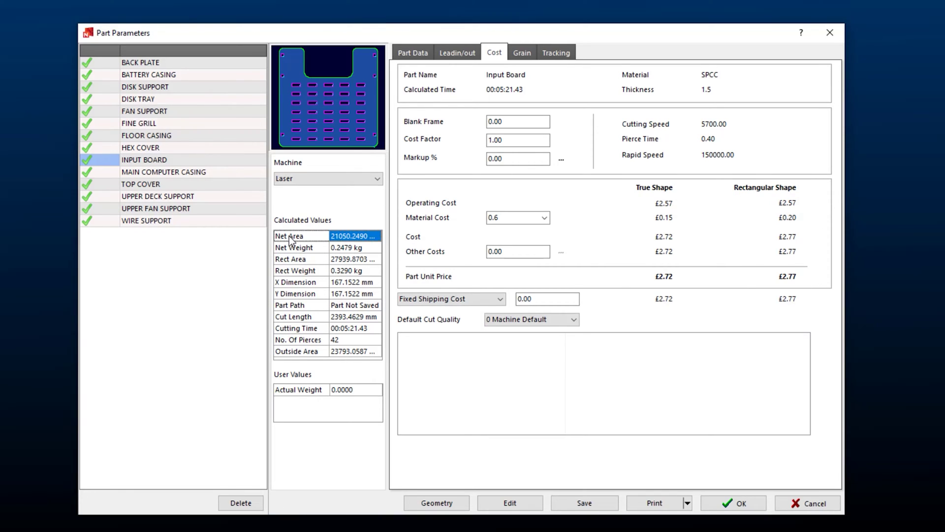
{"action": "left_click", "coordinate": [287, 262]}
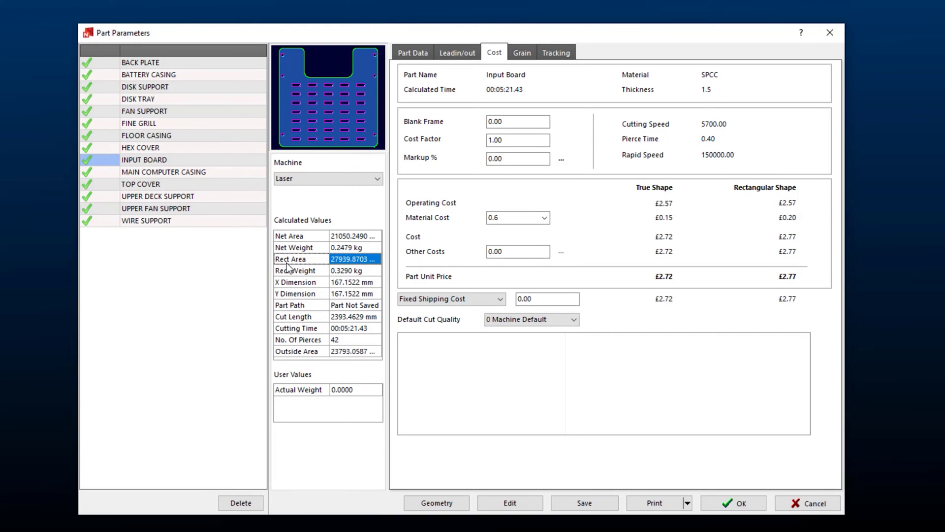
{"action": "left_click", "coordinate": [292, 249]}
{"action": "left_click", "coordinate": [293, 271]}
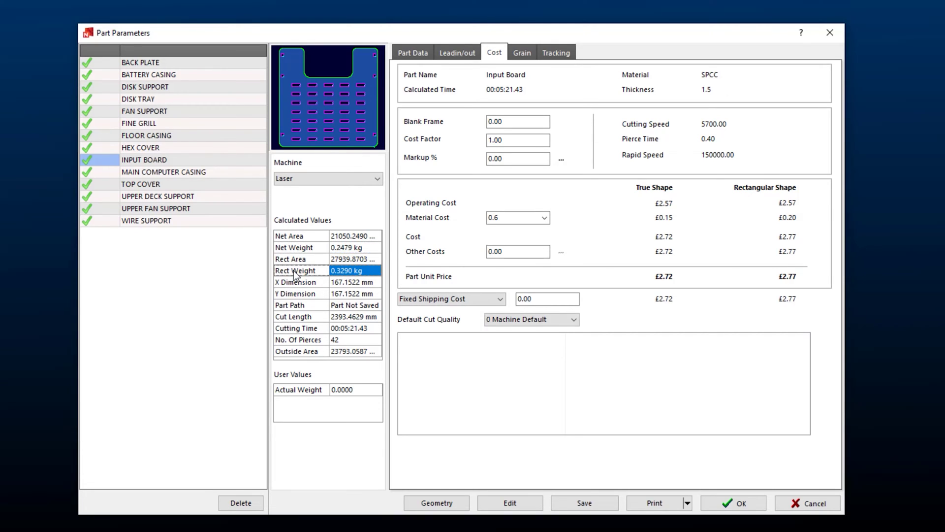
{"action": "left_click", "coordinate": [301, 328]}
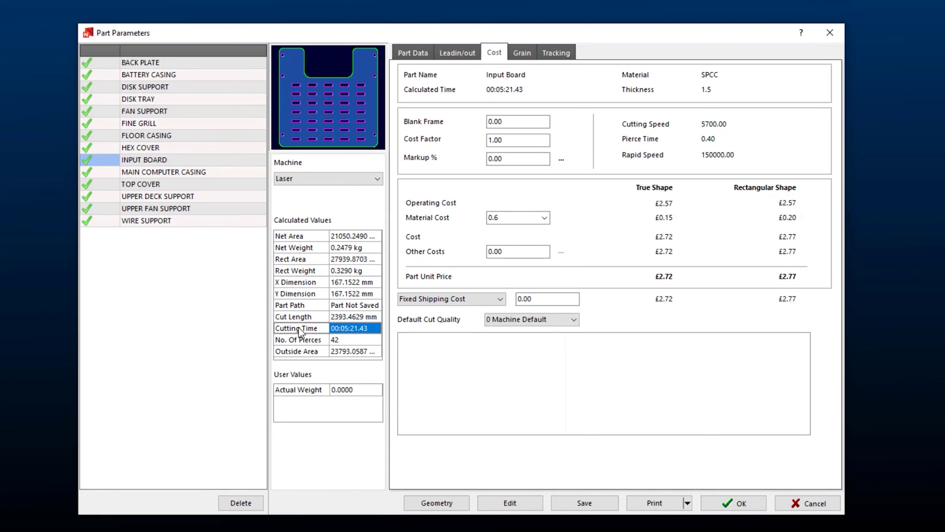
{"action": "left_click", "coordinate": [522, 53]}
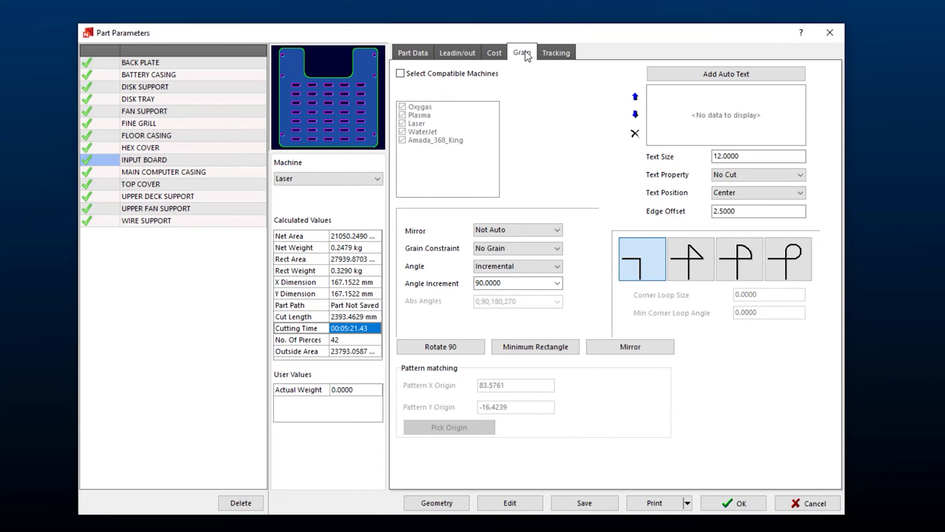
{"action": "left_click", "coordinate": [721, 506]}
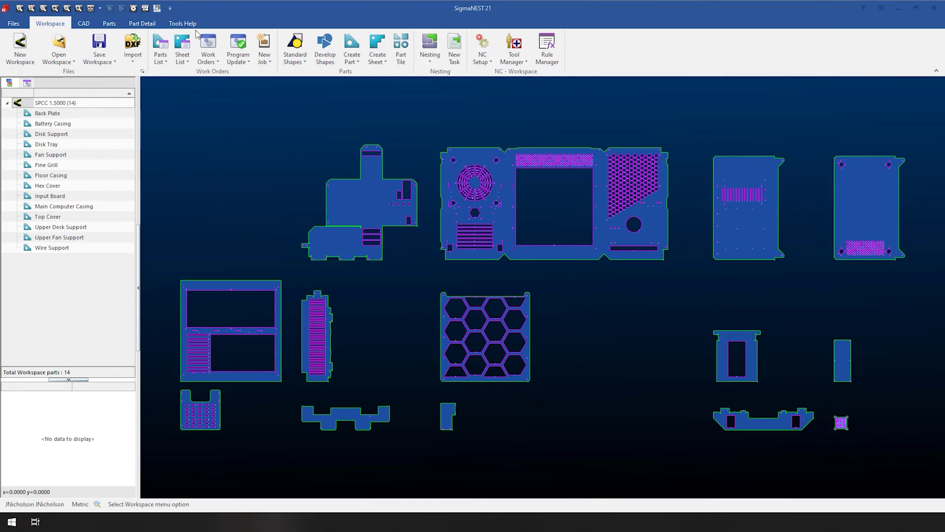
Step: Open the Sheet List showing the six inventory sheets, including the SPCC 1.5 mm stock
{"action": "left_click", "coordinate": [185, 44]}
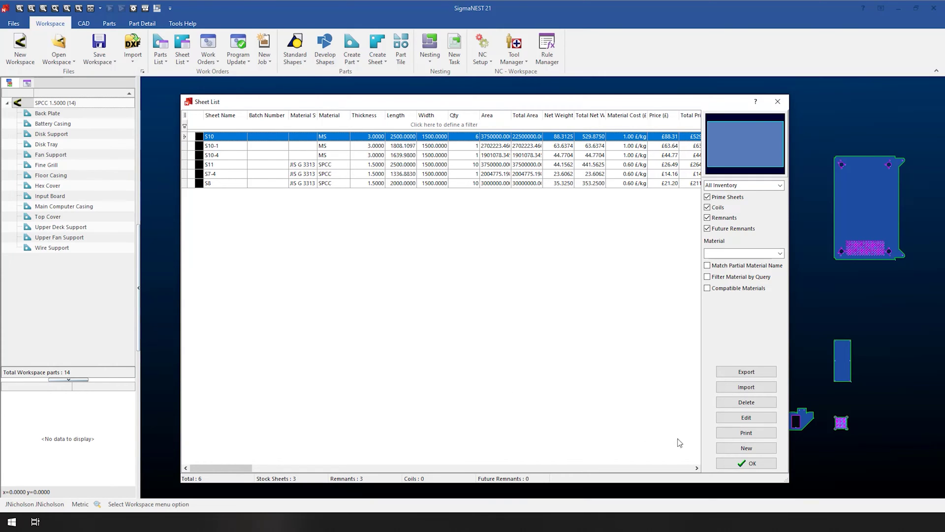
Step: Create sheet 'Casing' (SPCC, 1.5 thick, 2000×1500, quantity 10) and add it
{"action": "left_click", "coordinate": [746, 449]}
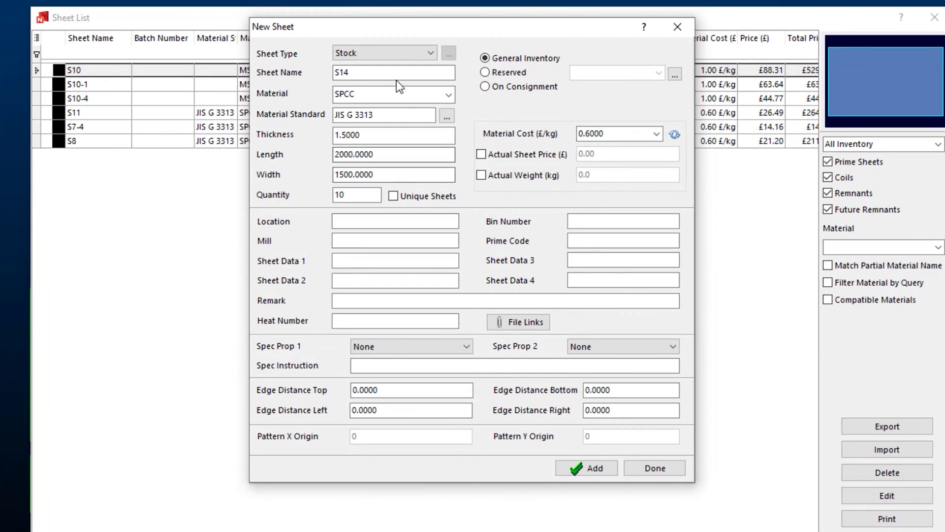
{"action": "left_click_drag", "start_coordinate": [397, 73], "coordinate": [269, 76]}
{"action": "type", "text": "Casing"}
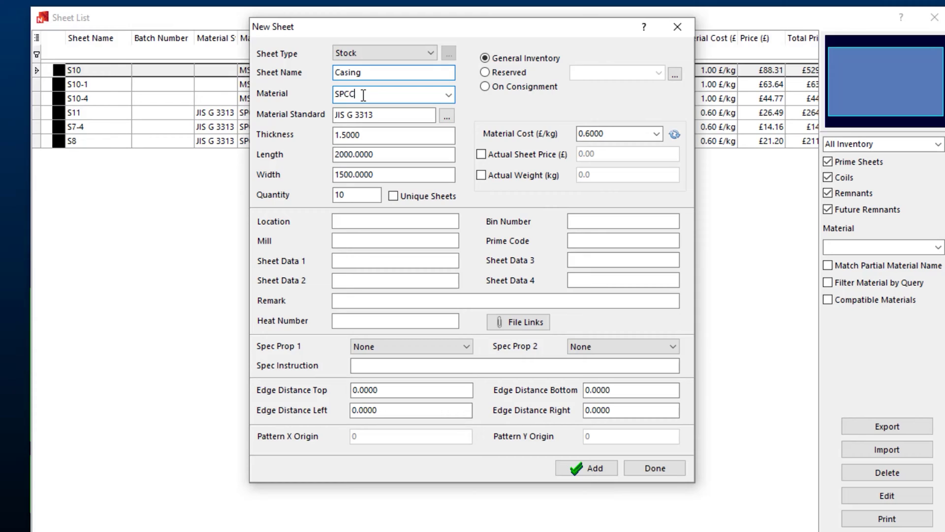
{"action": "key", "text": "Tab"}
{"action": "left_click_drag", "start_coordinate": [383, 138], "coordinate": [315, 135]}
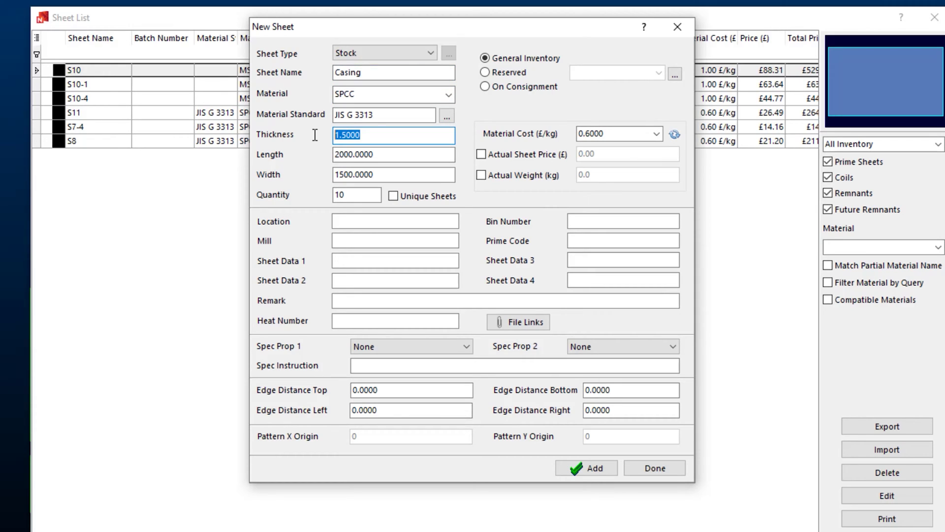
{"action": "left_click_drag", "start_coordinate": [412, 154], "coordinate": [310, 153]}
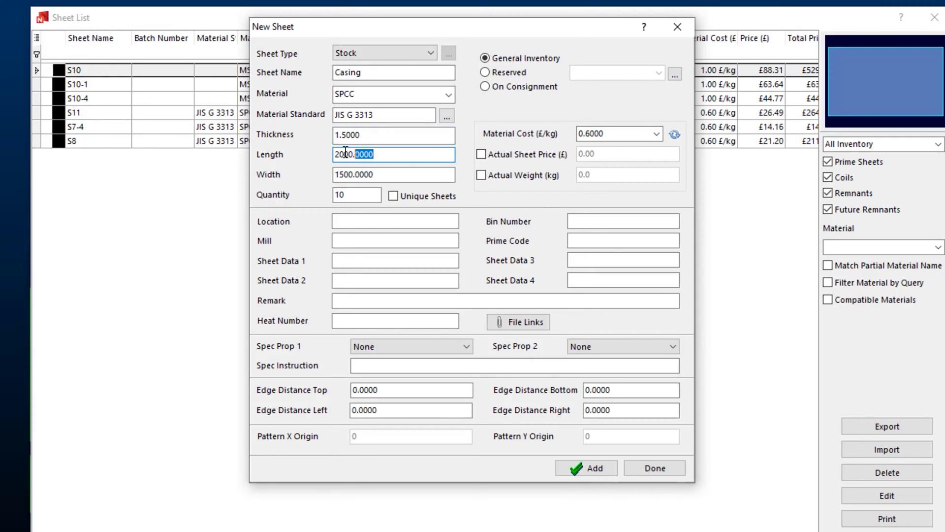
{"action": "mouse_move", "coordinate": [362, 176]}
{"action": "left_mouse_down"}
{"action": "mouse_move", "coordinate": [325, 177]}
{"action": "mouse_move", "coordinate": [317, 197]}
{"action": "left_mouse_up"}
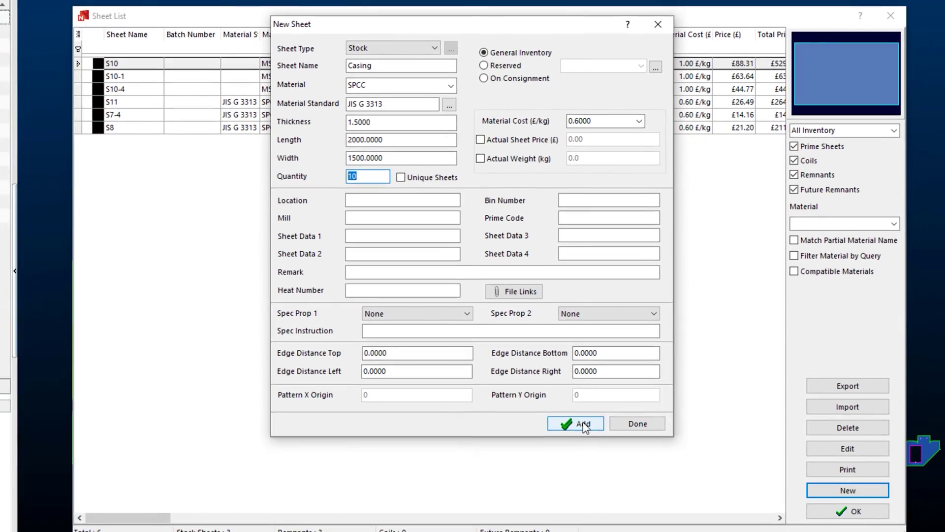
{"action": "left_click", "coordinate": [584, 424]}
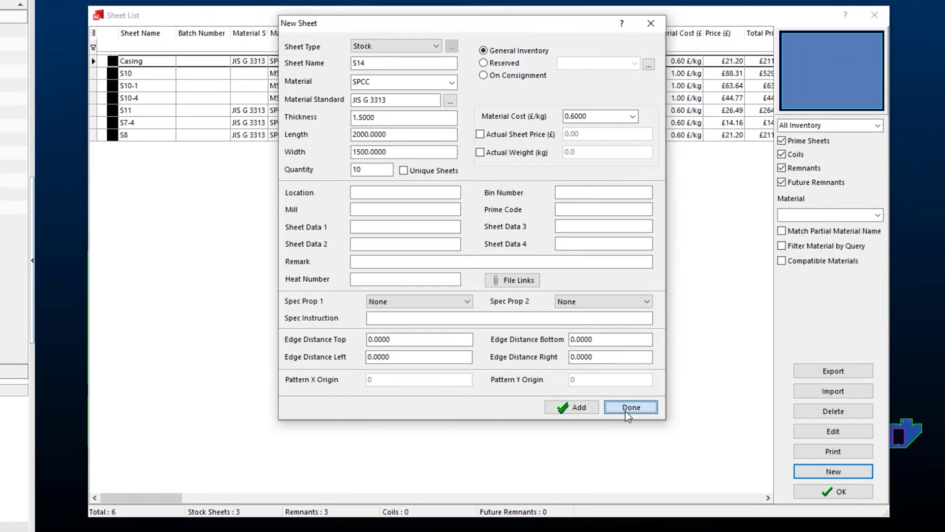
Step: Finish adding, pick the Casing sheet, and confirm loading it into the workspace
{"action": "left_click", "coordinate": [633, 424]}
{"action": "left_click", "coordinate": [104, 63]}
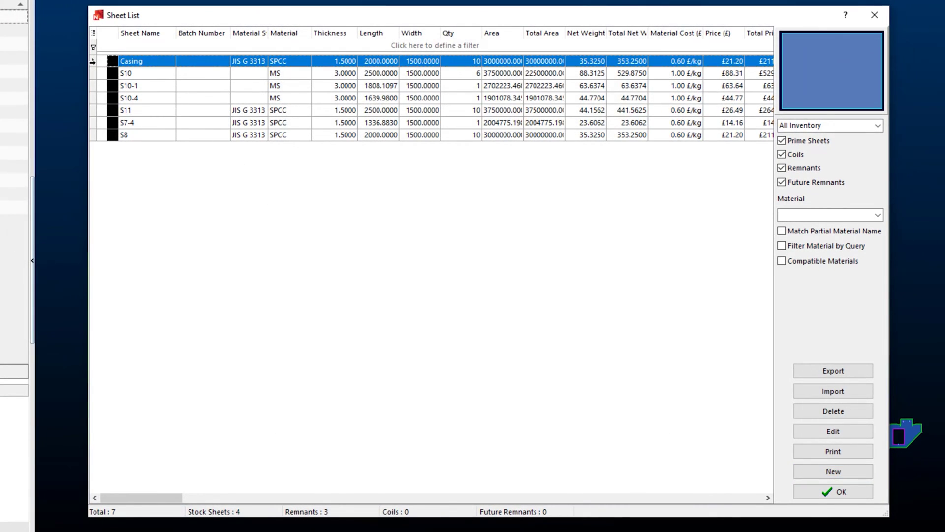
{"action": "left_click_drag", "start_coordinate": [152, 497], "coordinate": [173, 497]}
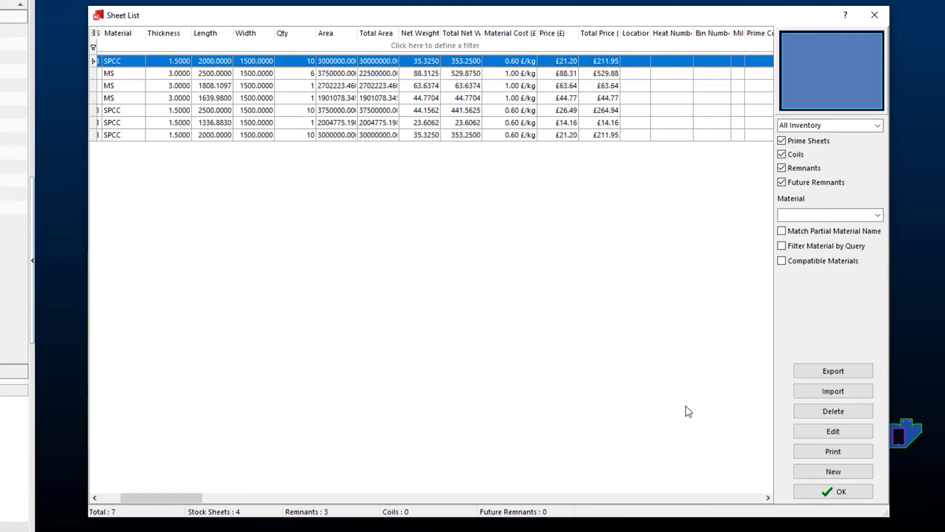
{"action": "left_click", "coordinate": [810, 491]}
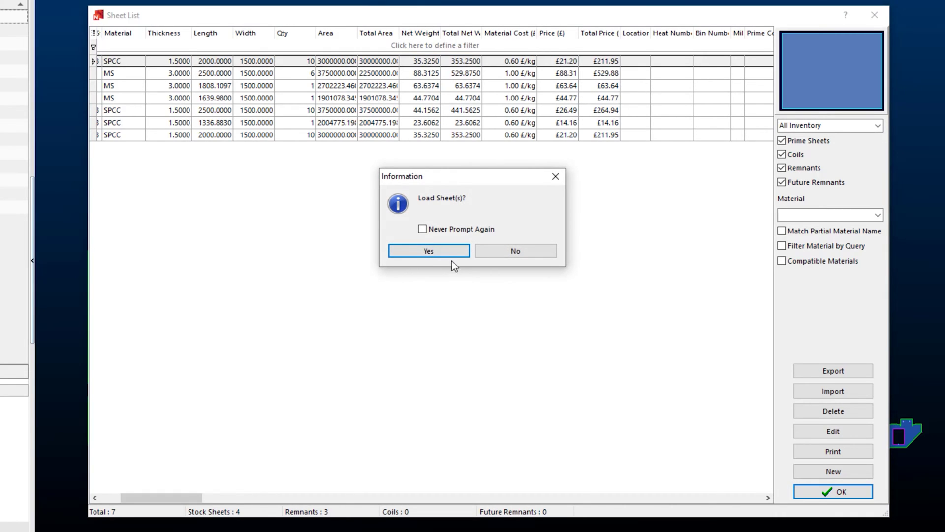
{"action": "left_click", "coordinate": [446, 250]}
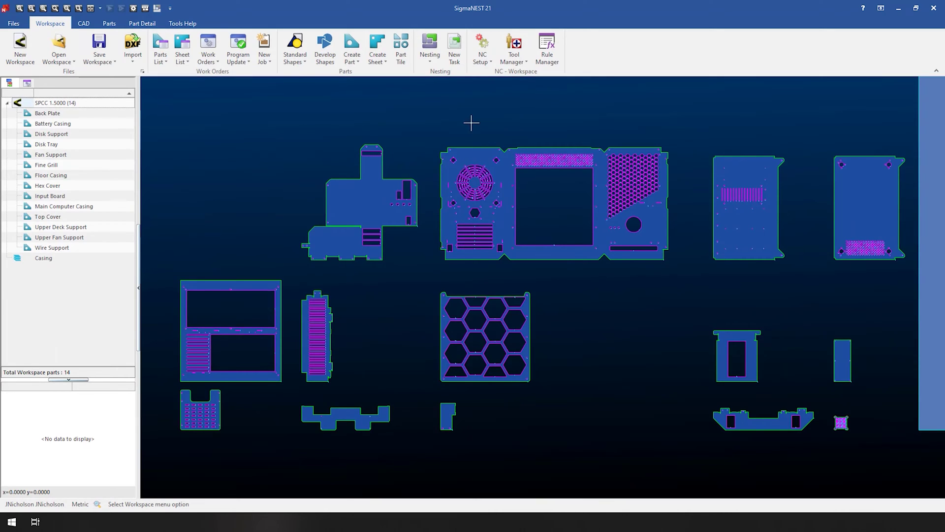
Step: Create task T33 holding all 14 SPCC 1.5 casing parts at quantity 5 each
{"action": "left_click", "coordinate": [455, 51]}
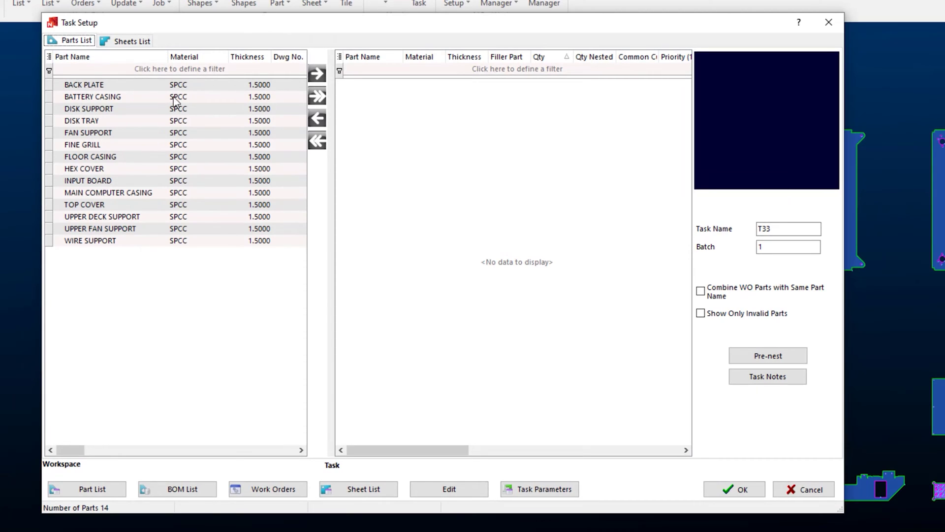
{"action": "left_click", "coordinate": [318, 97]}
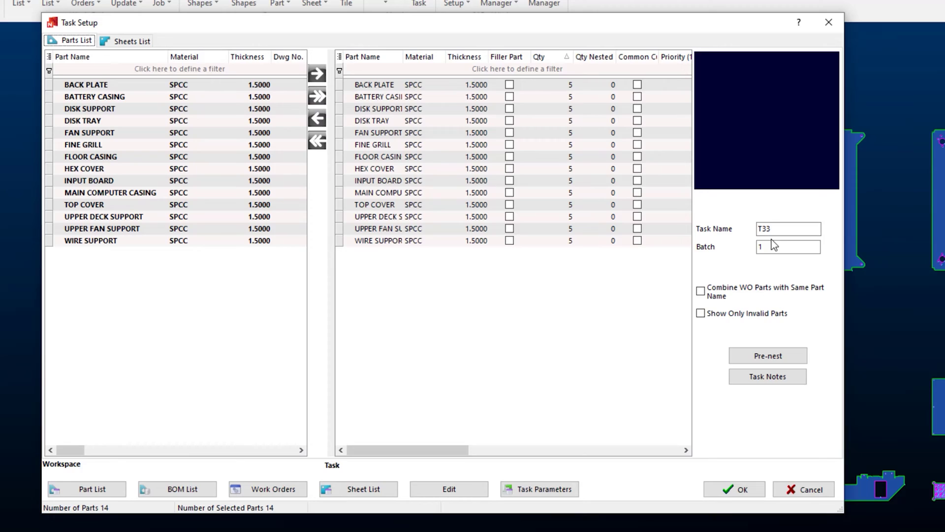
{"action": "double_click", "coordinate": [785, 230]}
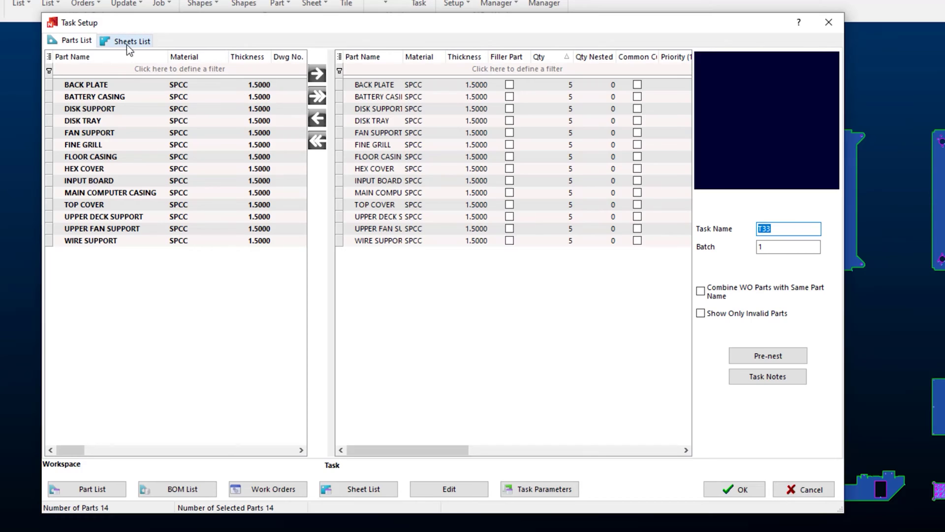
Step: Load the 2000×1500 SPCC 1.5 Casing sheet into task T33 and accept Task Setup
{"action": "left_click", "coordinate": [126, 45]}
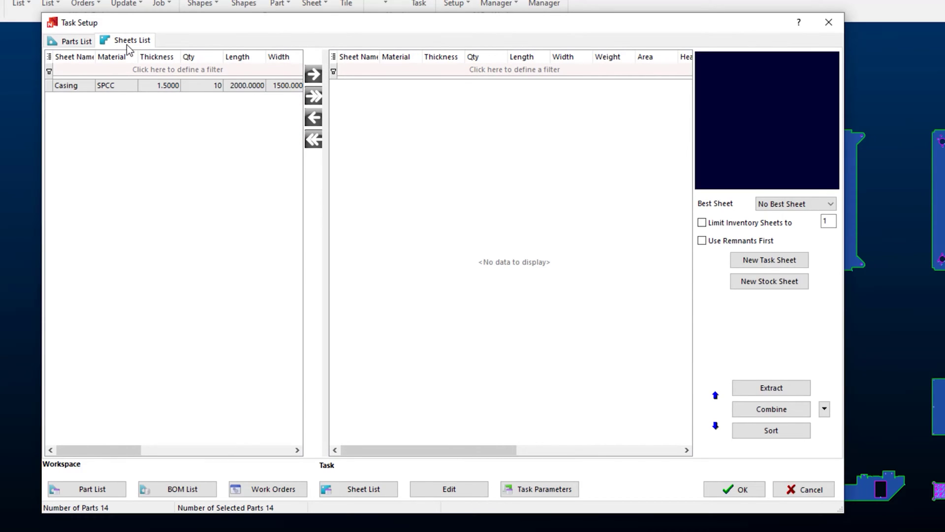
{"action": "left_click", "coordinate": [373, 488]}
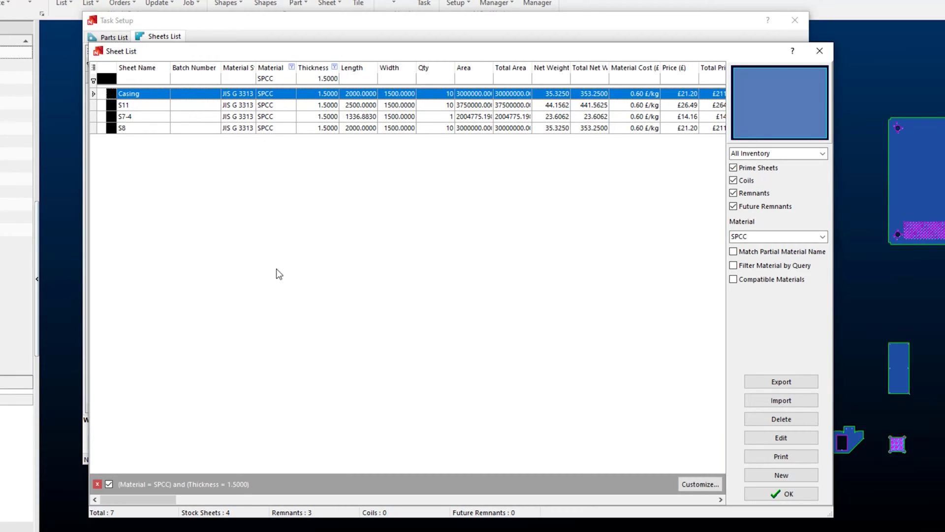
{"action": "left_click", "coordinate": [757, 494]}
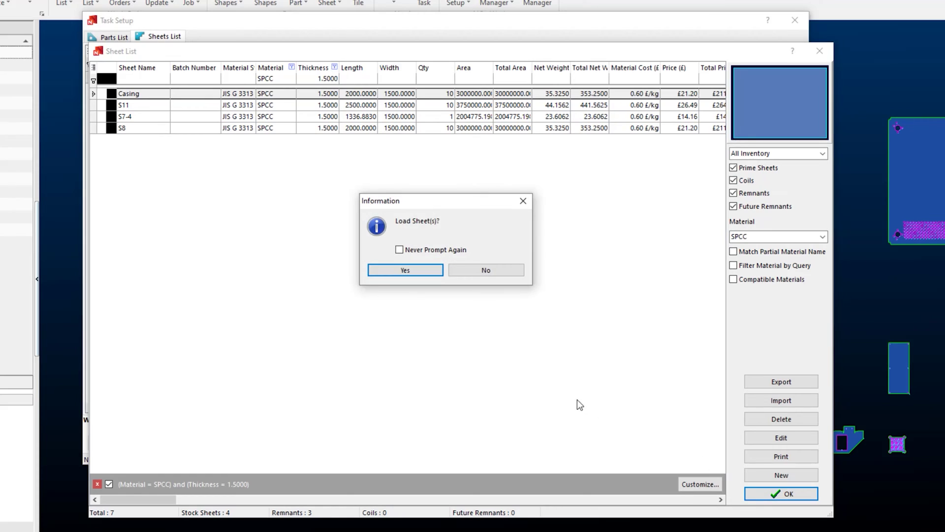
{"action": "left_click", "coordinate": [401, 270]}
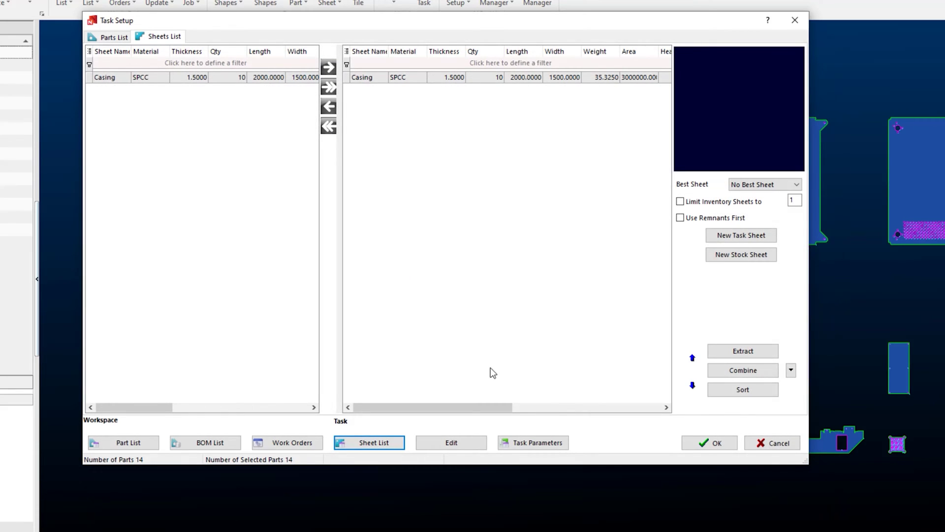
{"action": "left_click", "coordinate": [712, 443]}
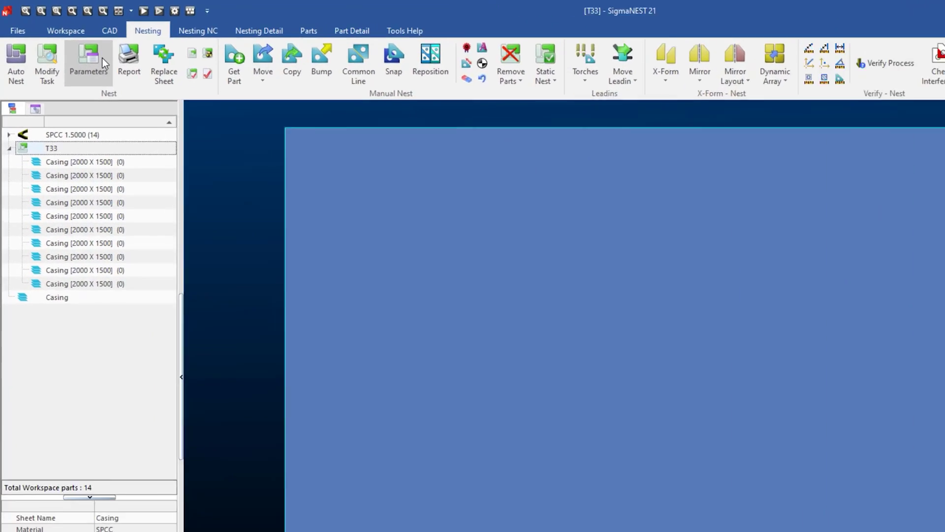
Step: Keep Laser machine, SPCC 1.5 material, 1 mm part clearance and 5 mm edge distance
{"action": "left_click", "coordinate": [108, 82]}
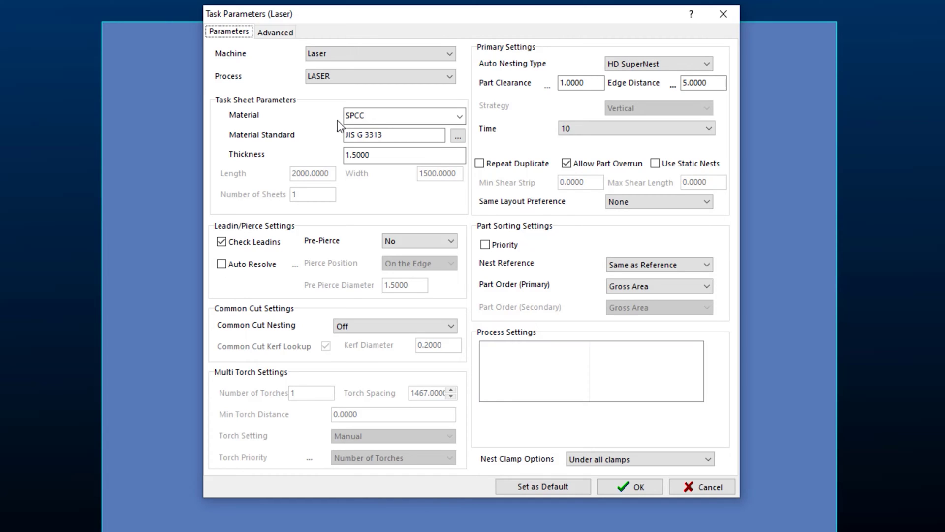
{"action": "left_click", "coordinate": [375, 64]}
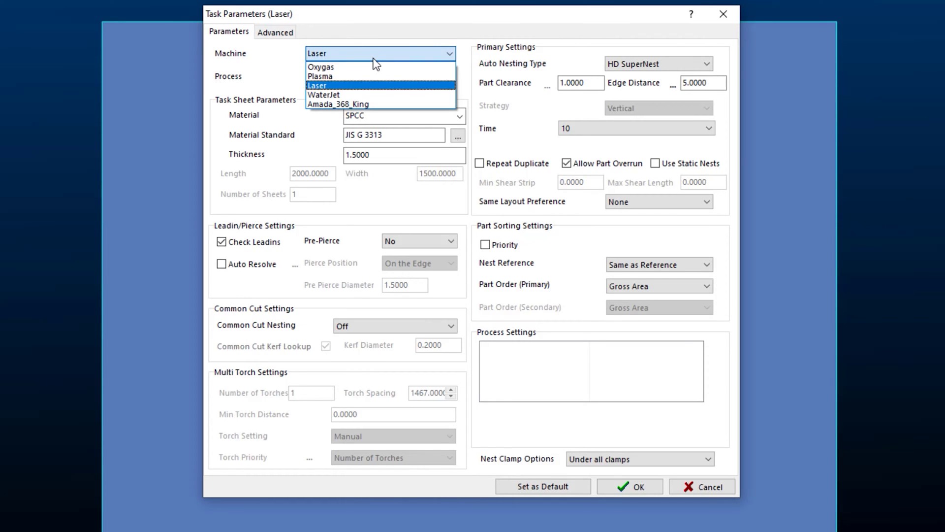
{"action": "left_click", "coordinate": [373, 60]}
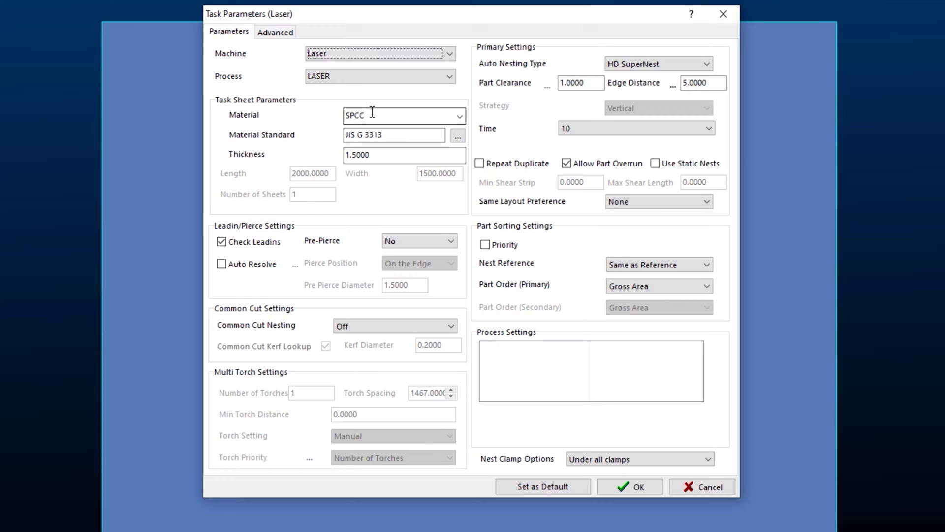
{"action": "left_click", "coordinate": [355, 115]}
{"action": "key", "text": "Tab"}
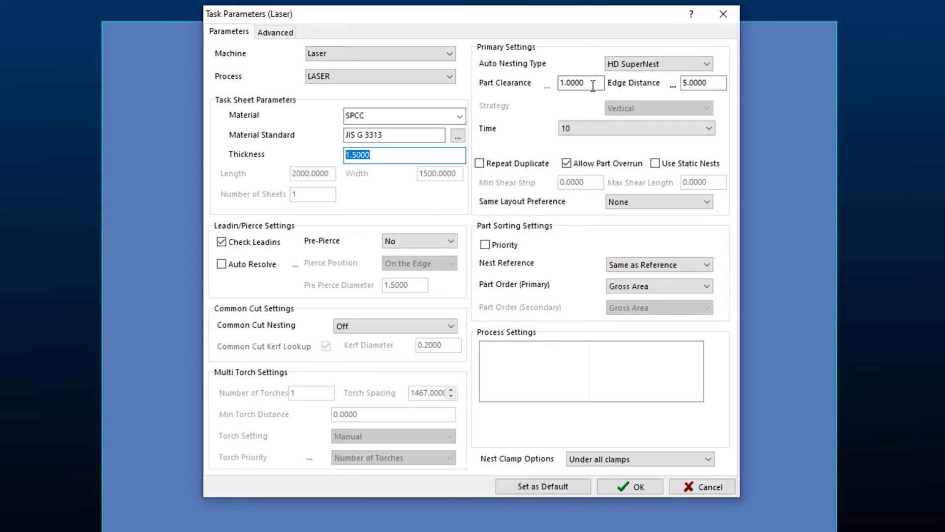
{"action": "left_click", "coordinate": [559, 84]}
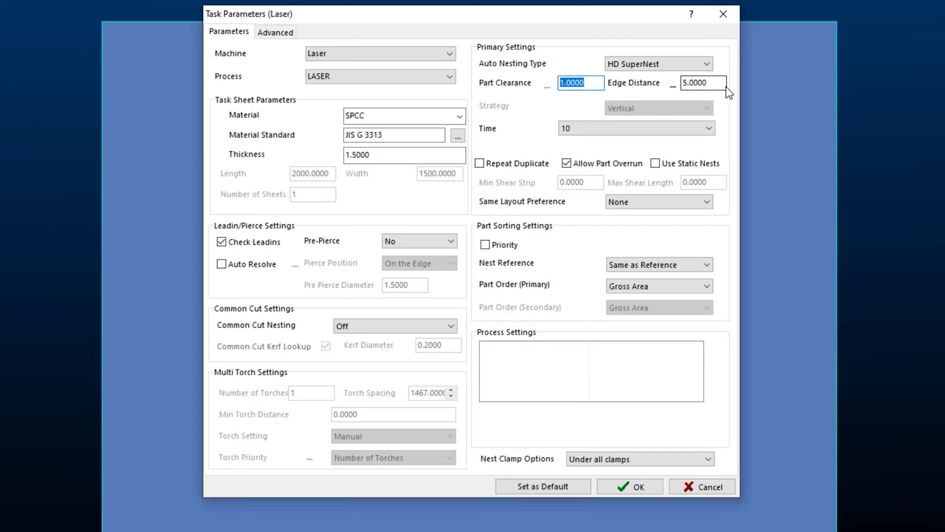
{"action": "left_click_drag", "start_coordinate": [726, 83], "coordinate": [665, 82]}
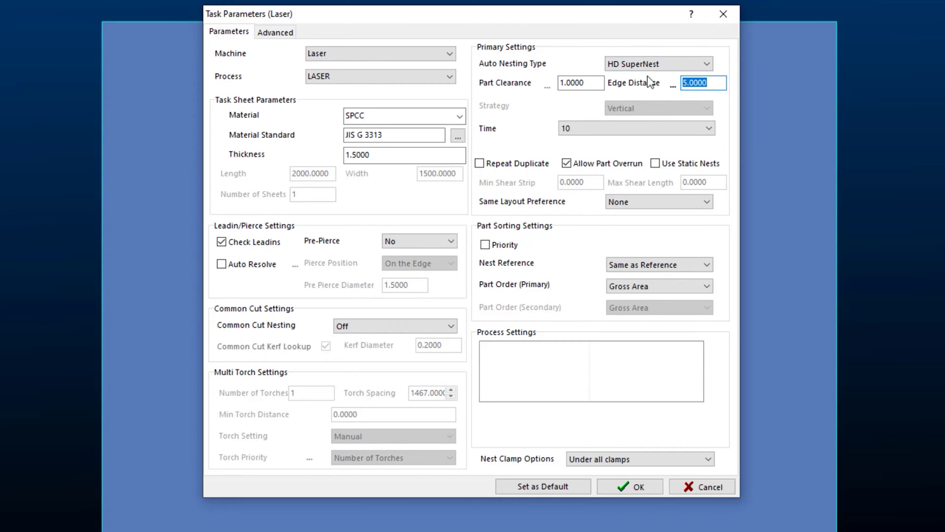
Step: Keep HD SuperNest with time limit 10, save as default, and update part leadins
{"action": "left_click", "coordinate": [674, 63]}
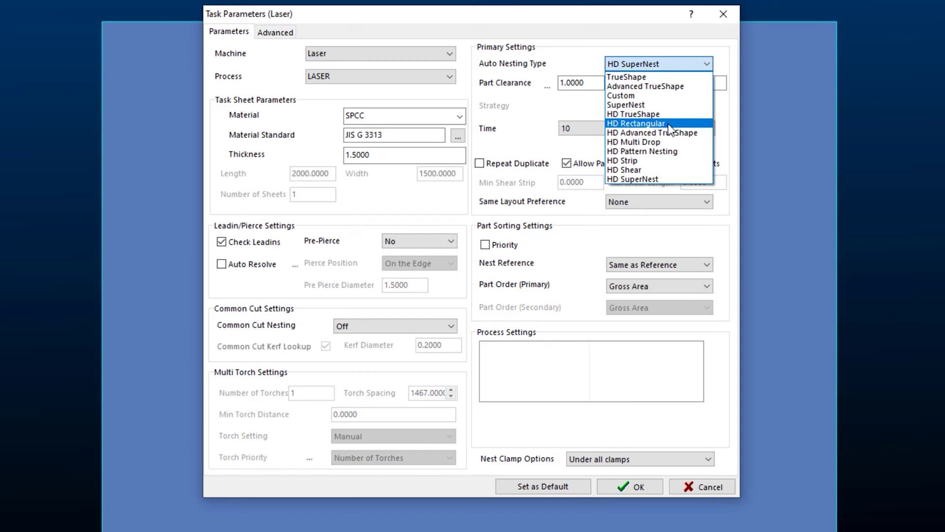
{"action": "left_click", "coordinate": [671, 181]}
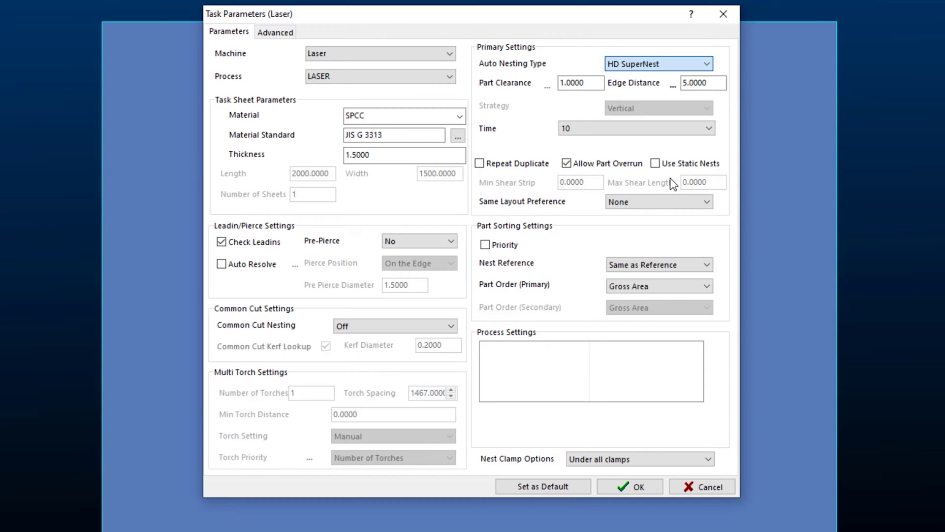
{"action": "left_click", "coordinate": [649, 132]}
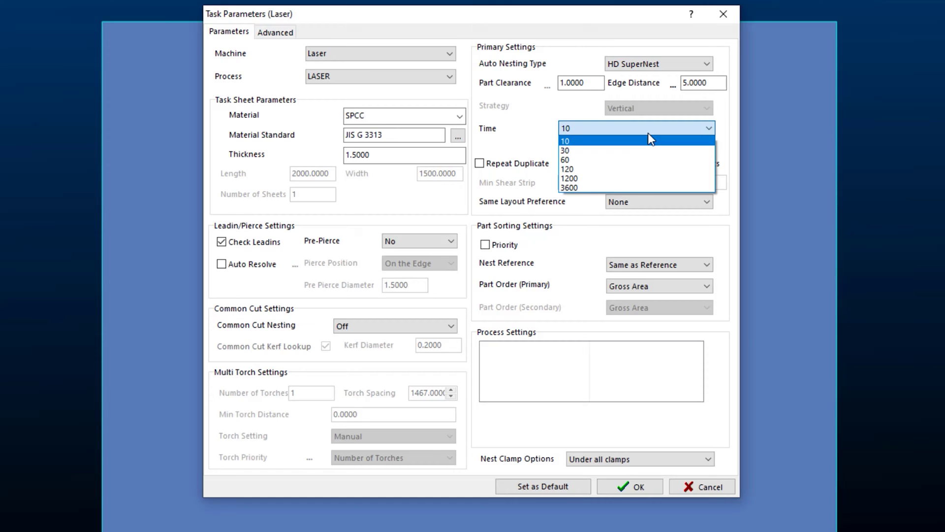
{"action": "left_click", "coordinate": [648, 134]}
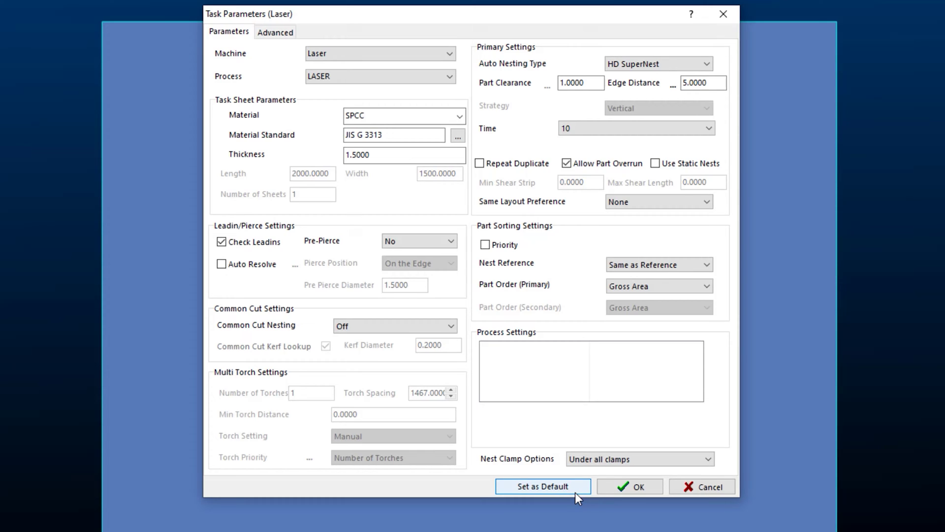
{"action": "left_click", "coordinate": [573, 487]}
{"action": "left_click", "coordinate": [652, 490]}
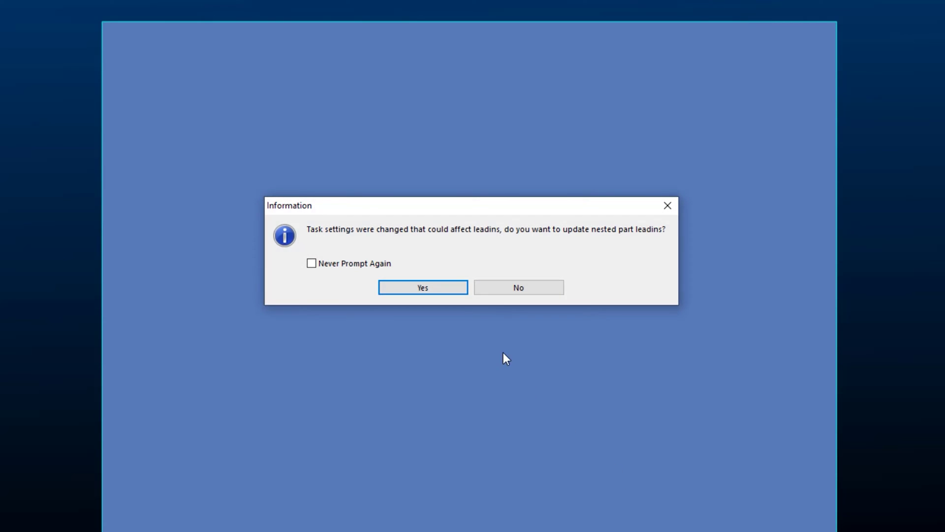
{"action": "left_click", "coordinate": [457, 288]}
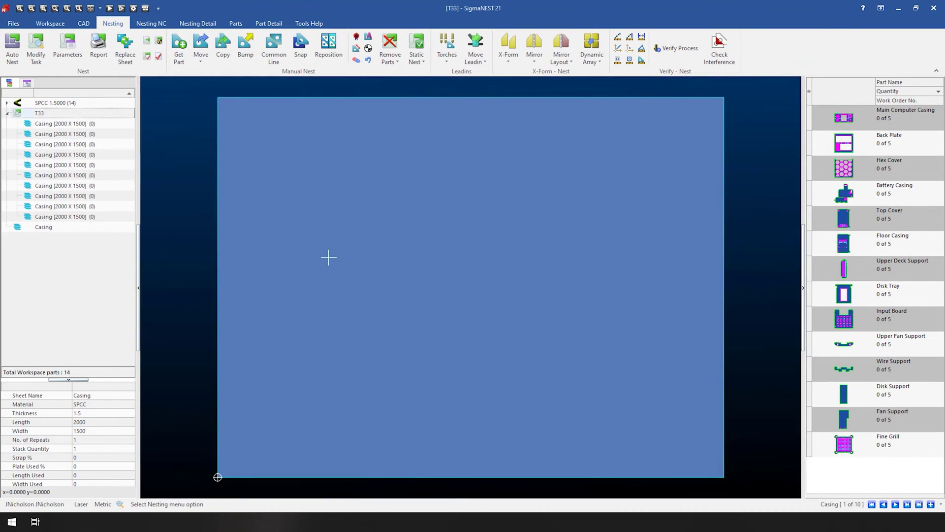
Step: Auto-nest the parts and review the three Casing sheets holding 35, 23 and 12 parts
{"action": "left_click", "coordinate": [13, 49]}
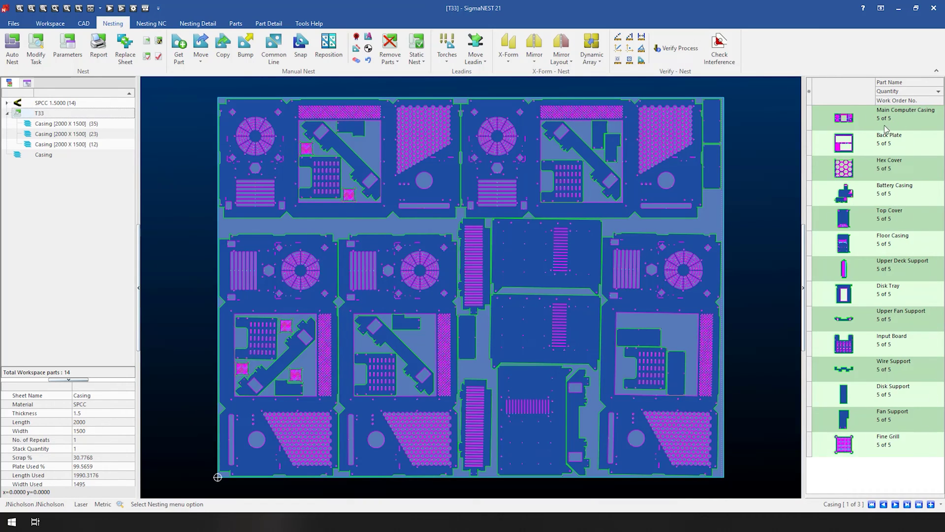
{"action": "left_click", "coordinate": [61, 125]}
{"action": "left_click", "coordinate": [63, 134]}
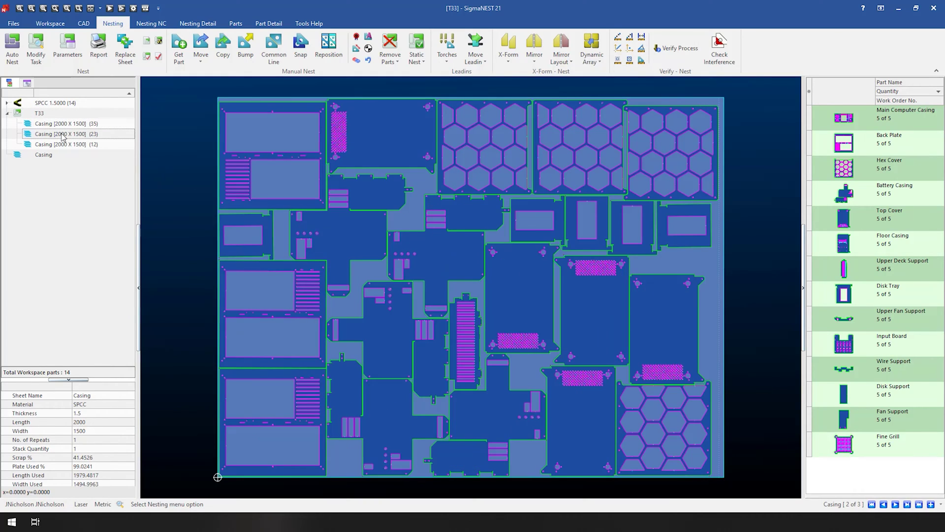
{"action": "left_click", "coordinate": [60, 146]}
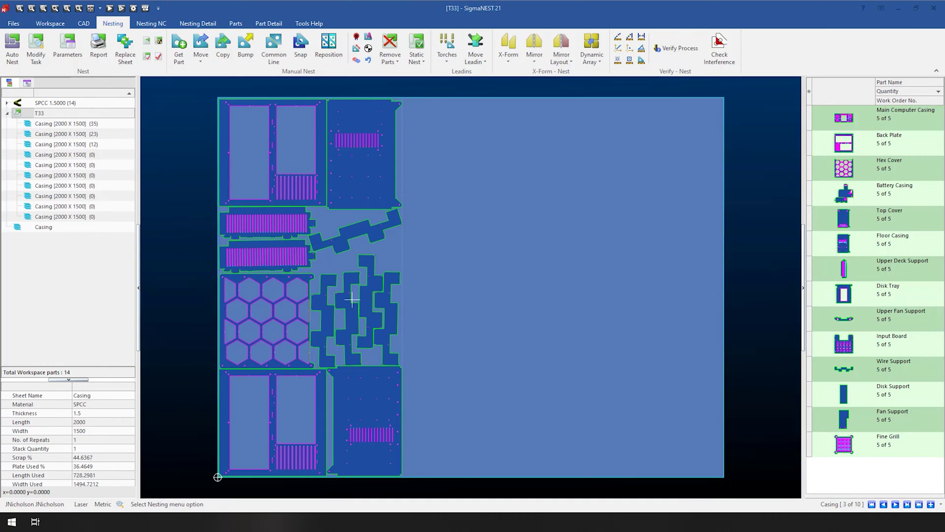
{"action": "left_click", "coordinate": [148, 24]}
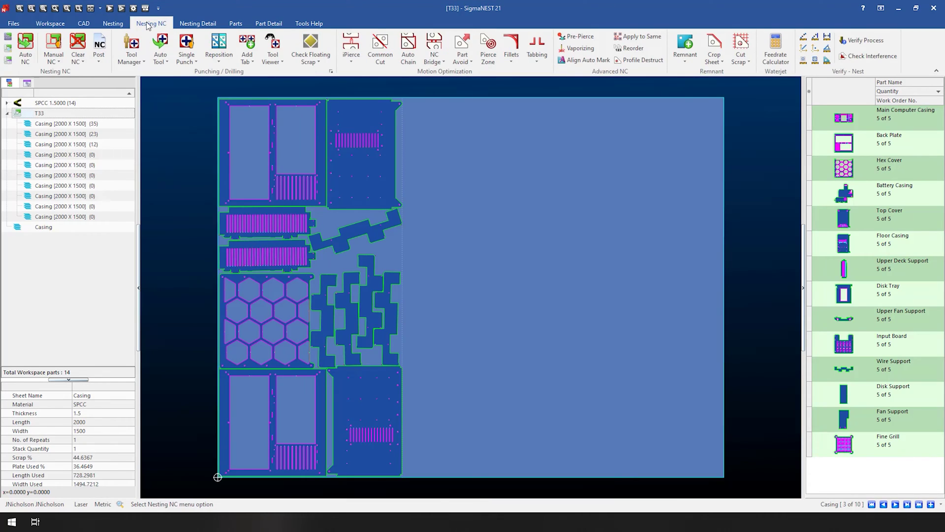
Step: Run Auto NC with Crop Step 1 cropping and 10000 mm² minimum remnant, saved as default
{"action": "left_click", "coordinate": [25, 47]}
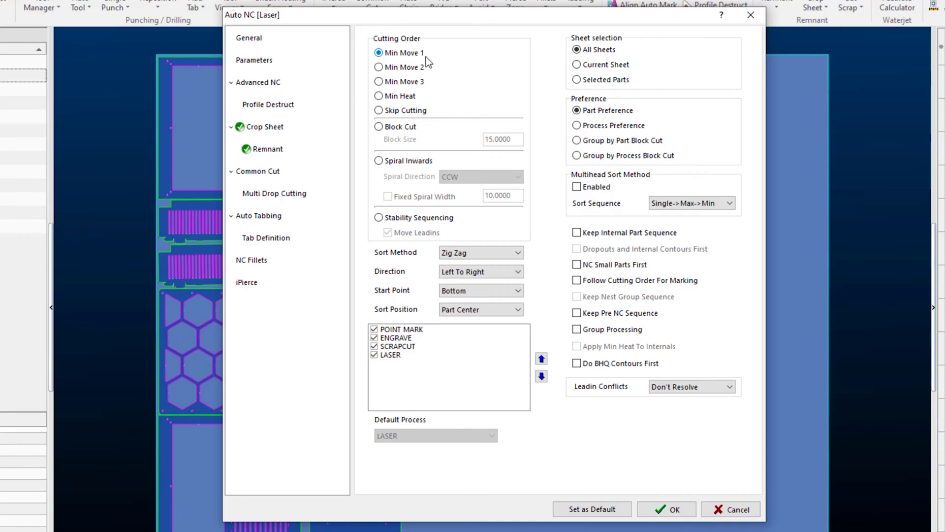
{"action": "left_click", "coordinate": [292, 131]}
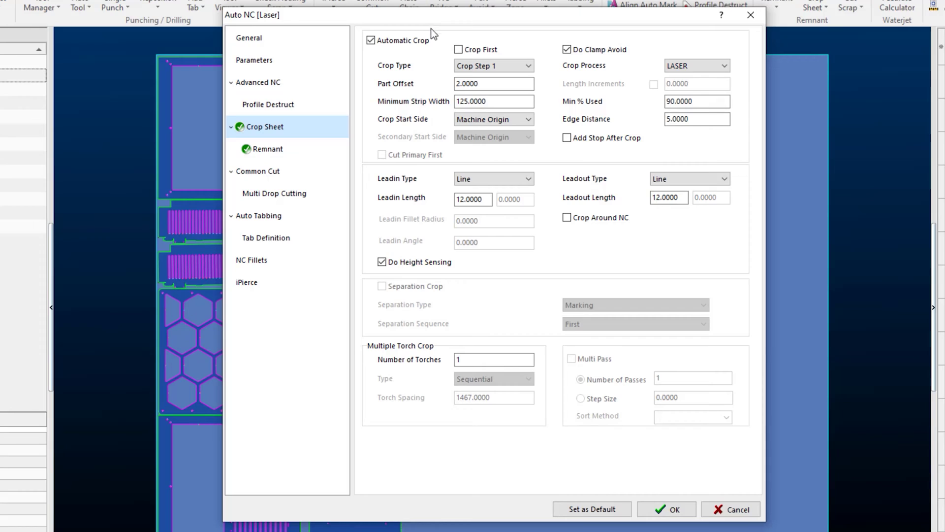
{"action": "left_click", "coordinate": [514, 65]}
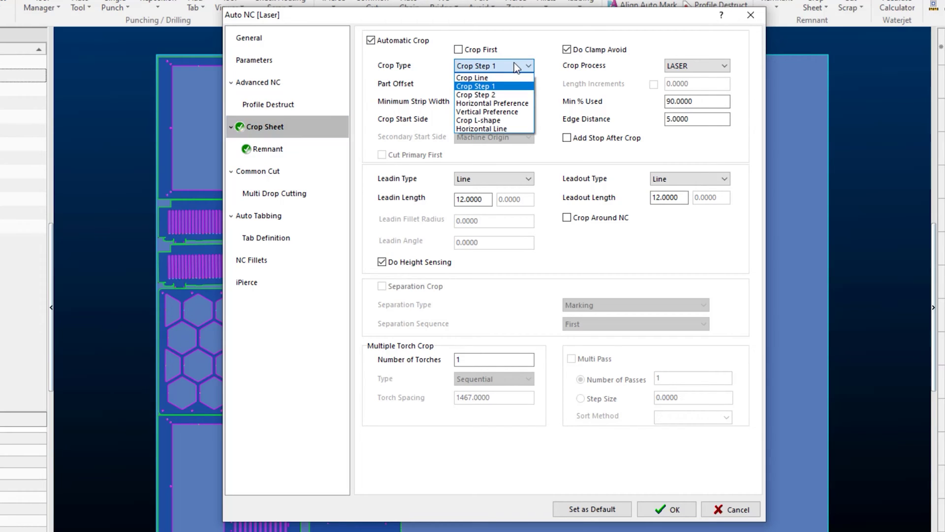
{"action": "left_click", "coordinate": [515, 65]}
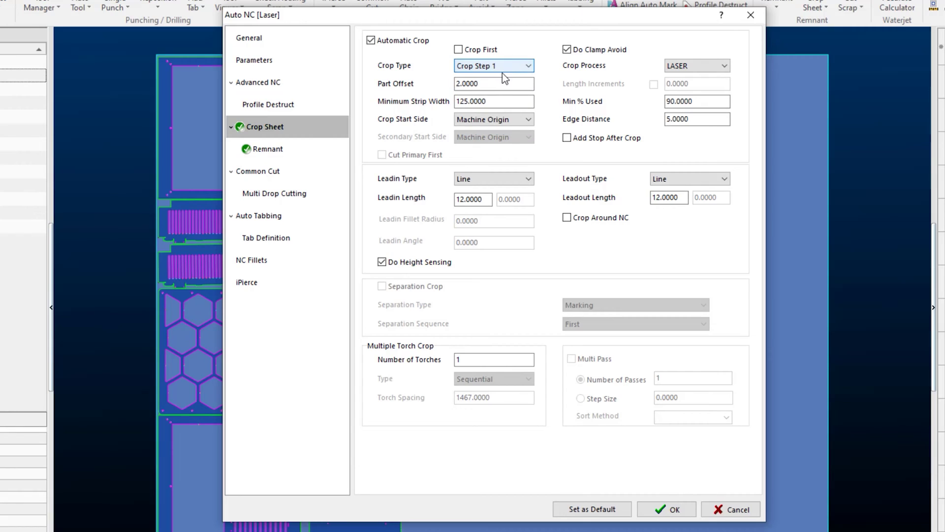
{"action": "left_click_drag", "start_coordinate": [481, 83], "coordinate": [440, 85]}
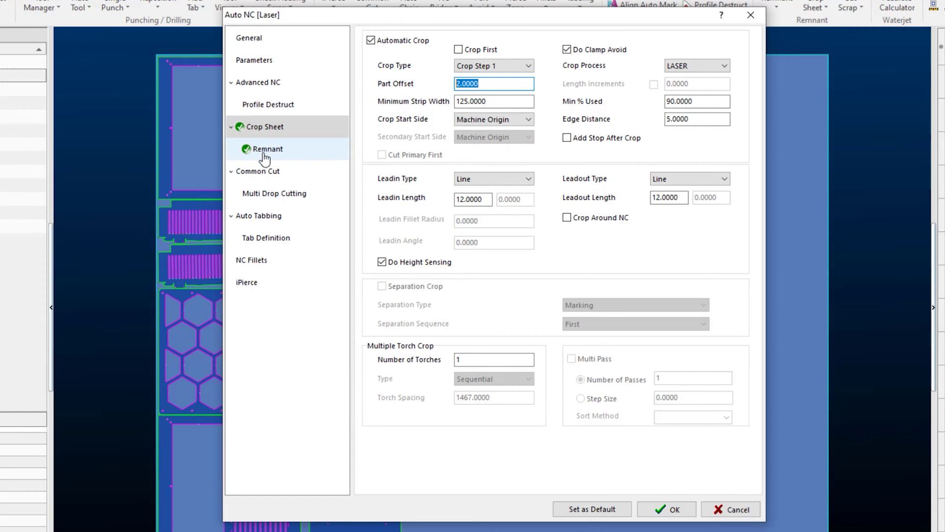
{"action": "left_click", "coordinate": [290, 152]}
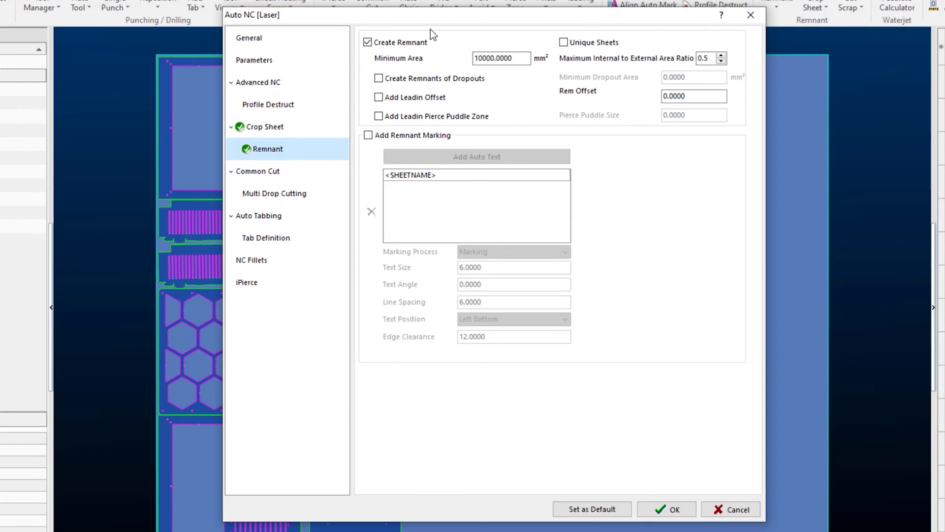
{"action": "left_click", "coordinate": [518, 58]}
{"action": "left_click_drag", "start_coordinate": [520, 59], "coordinate": [468, 59]}
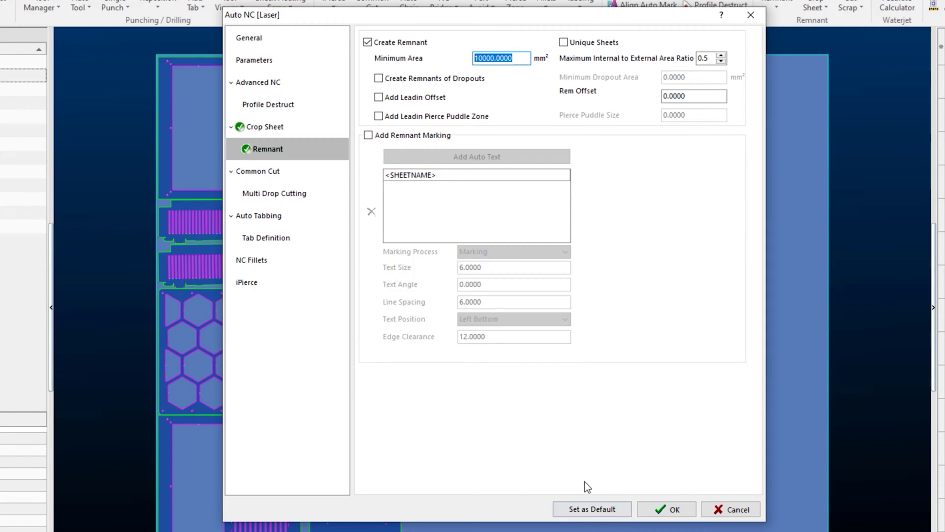
{"action": "left_click", "coordinate": [618, 514]}
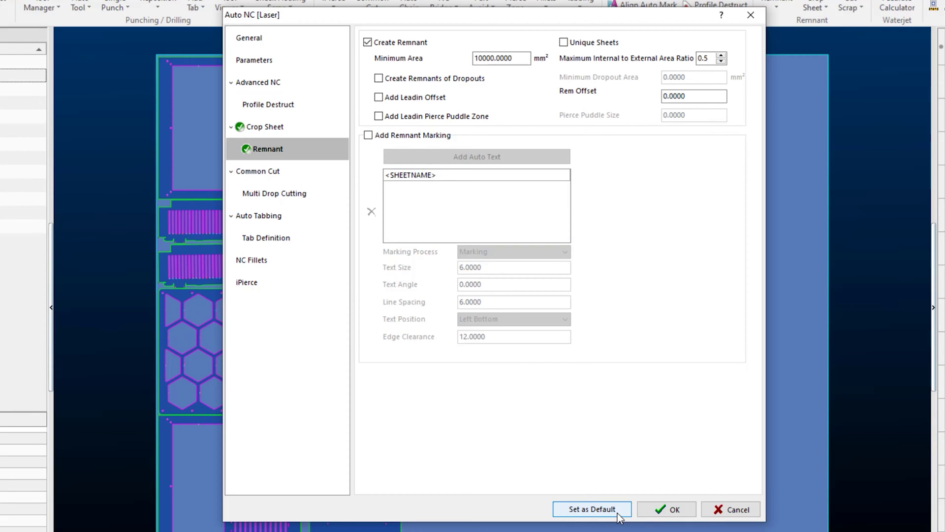
{"action": "left_click", "coordinate": [658, 511]}
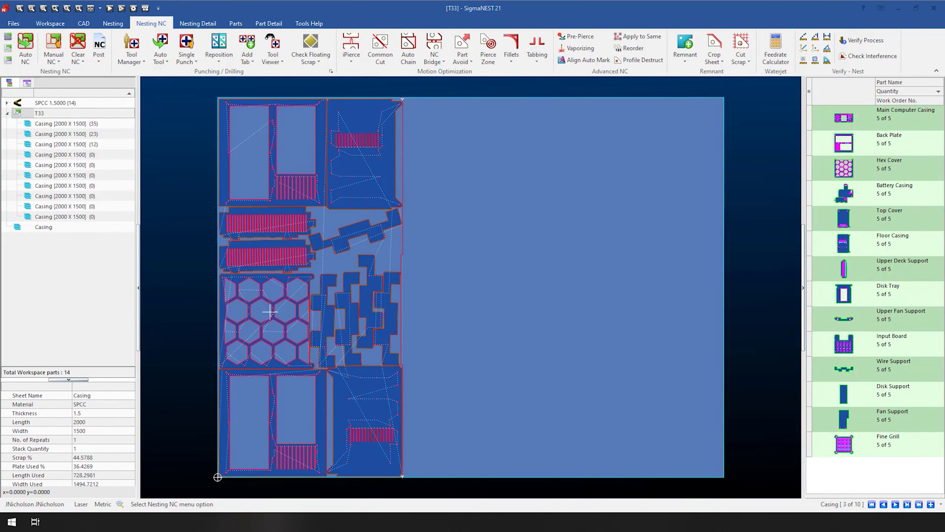
Step: Clear the existing NC paths from the first Casing sheet
{"action": "left_click", "coordinate": [77, 124]}
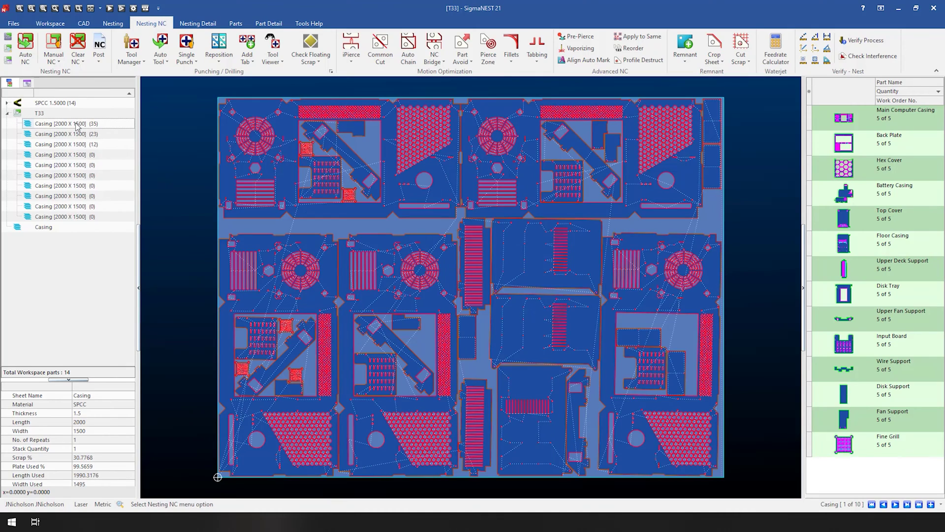
{"action": "left_click", "coordinate": [77, 42]}
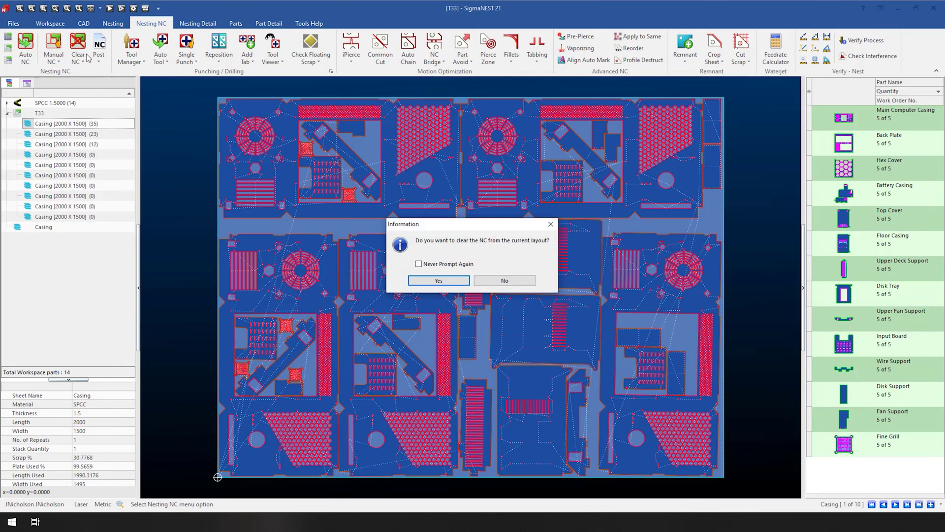
{"action": "left_click", "coordinate": [428, 281]}
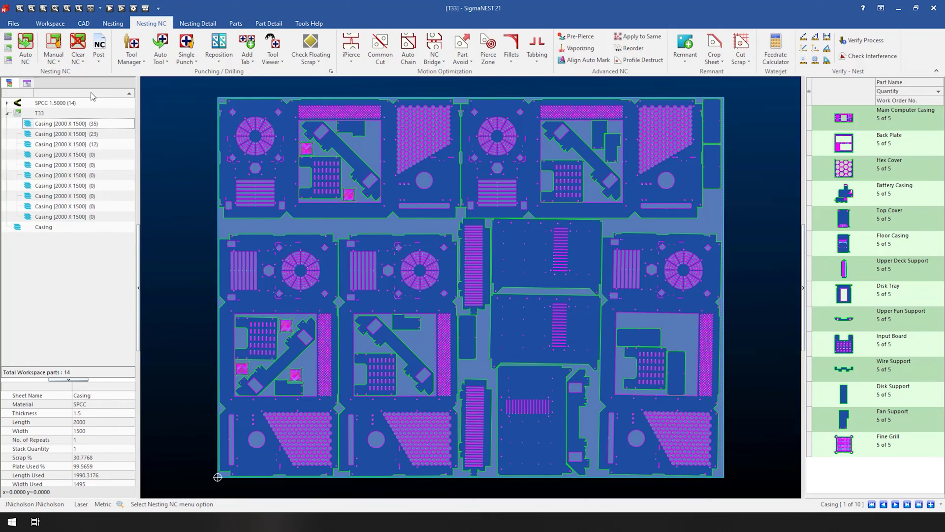
Step: Manually sequence paths for the top parts, small rectangles, diagonal part and tall slotted part
{"action": "left_click", "coordinate": [54, 45]}
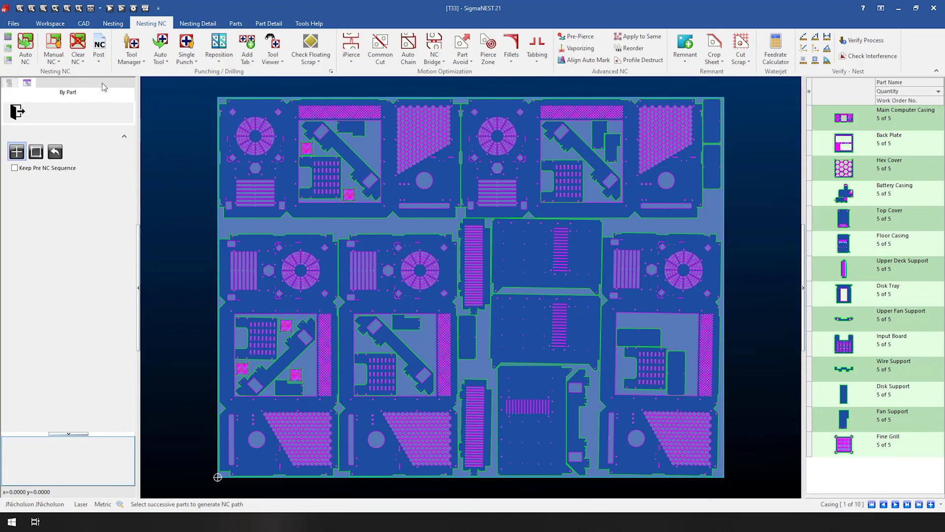
{"action": "left_click", "coordinate": [289, 141]}
{"action": "left_click", "coordinate": [307, 153]}
{"action": "left_click", "coordinate": [424, 191]}
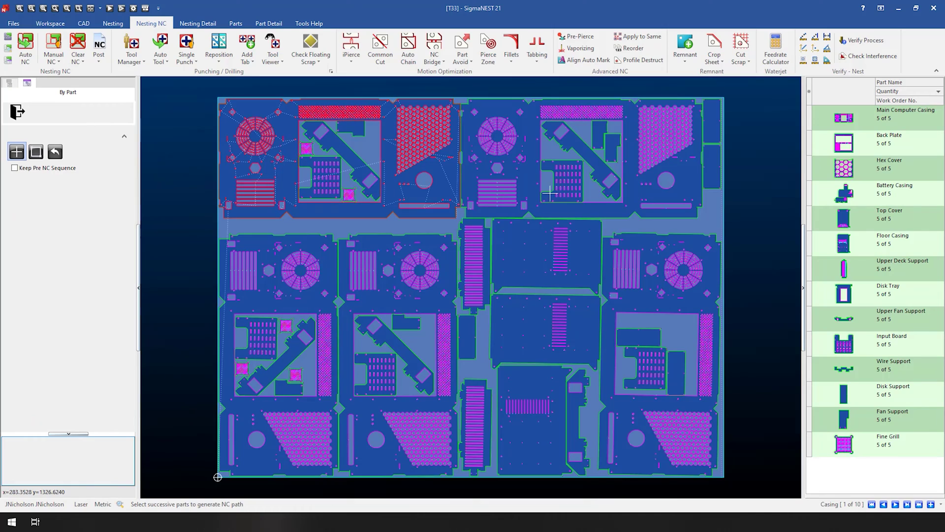
{"action": "left_click", "coordinate": [577, 149]}
{"action": "left_click", "coordinate": [677, 366]}
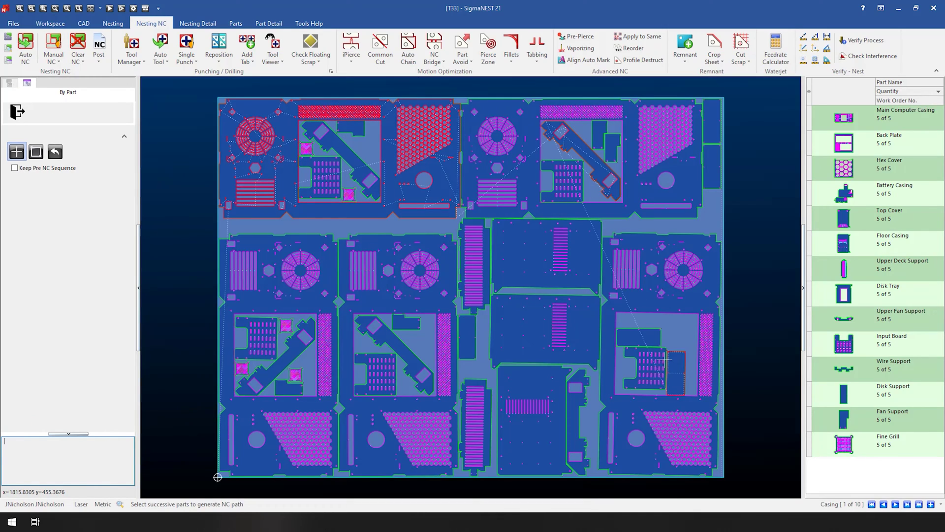
{"action": "left_click", "coordinate": [397, 344]}
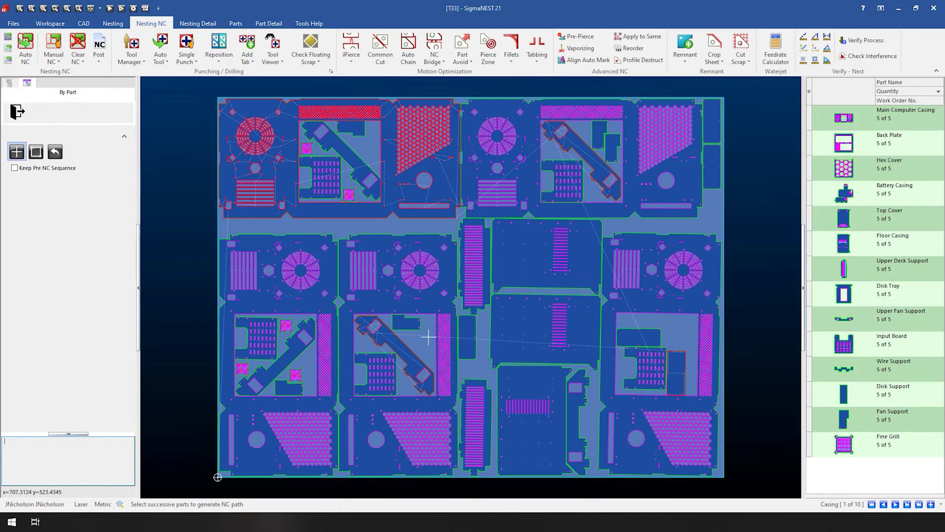
{"action": "left_click", "coordinate": [466, 333]}
{"action": "left_click", "coordinate": [486, 250]}
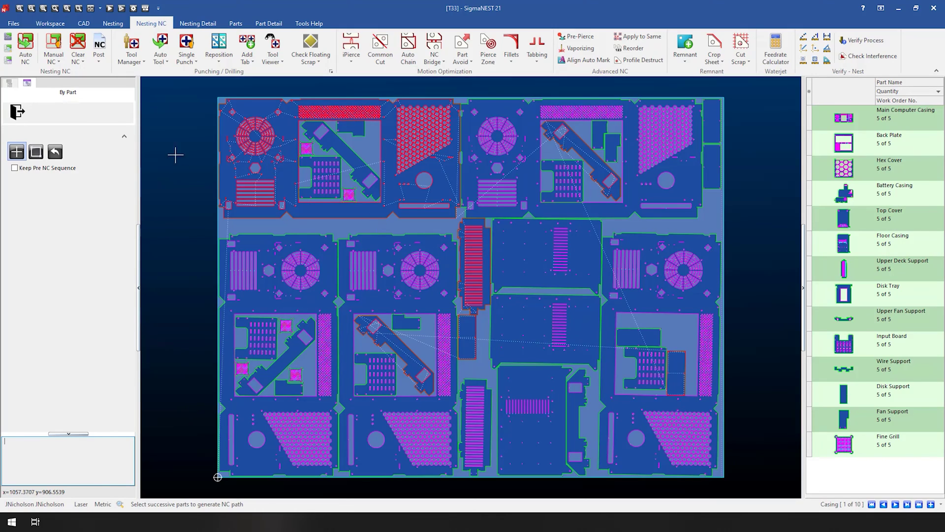
Step: Exit Manual NC, auto-path all sheets, then view the second and third Casing sheets
{"action": "left_click", "coordinate": [30, 46]}
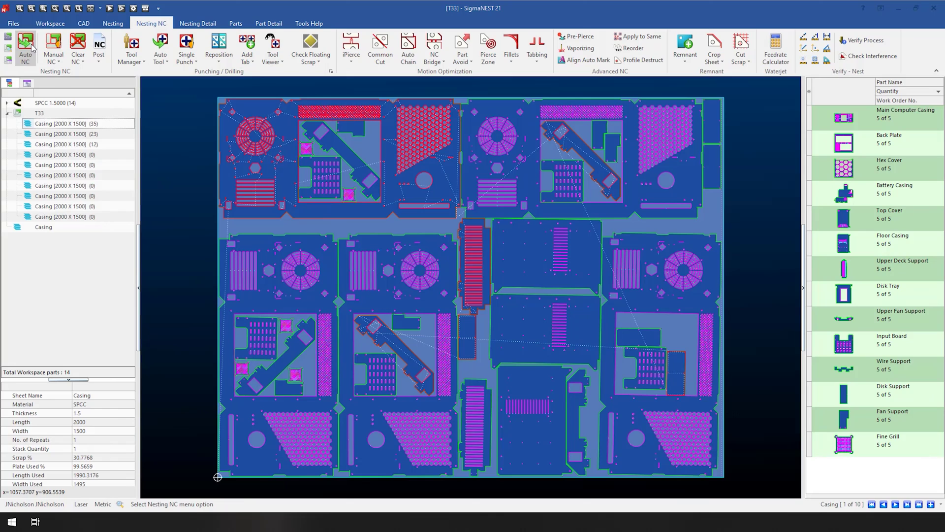
{"action": "left_click", "coordinate": [36, 55]}
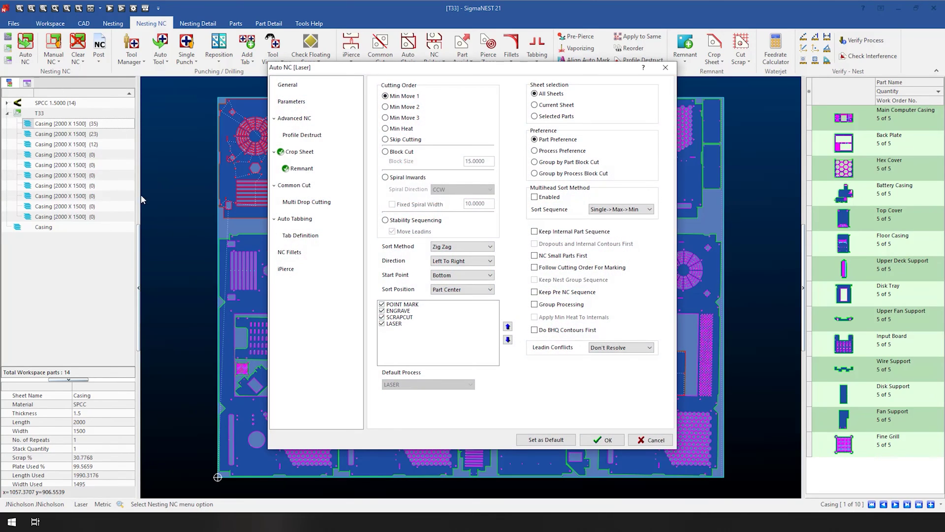
{"action": "left_click", "coordinate": [599, 439]}
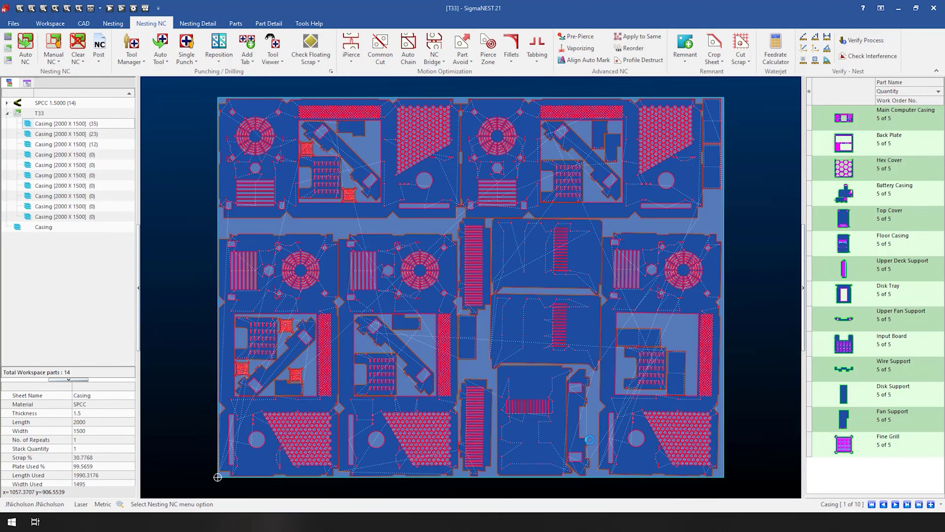
{"action": "left_click", "coordinate": [83, 135]}
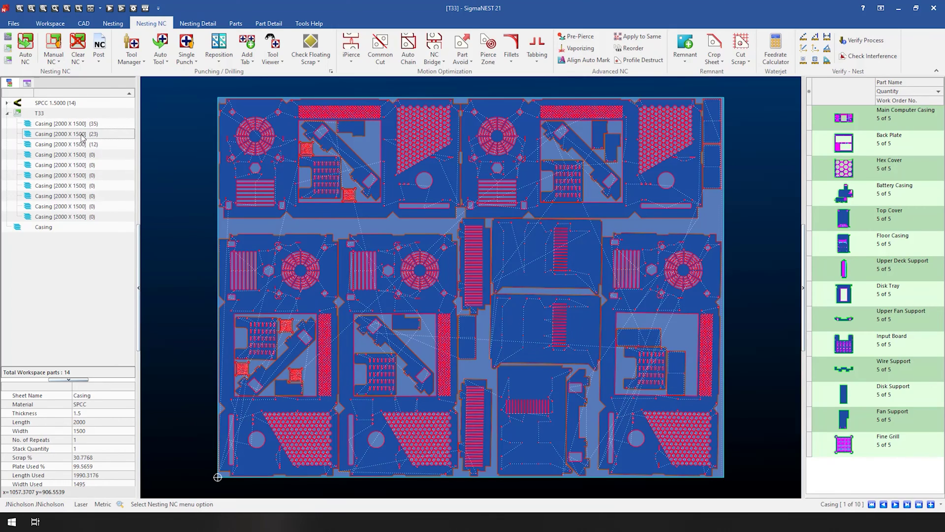
{"action": "left_click", "coordinate": [83, 146]}
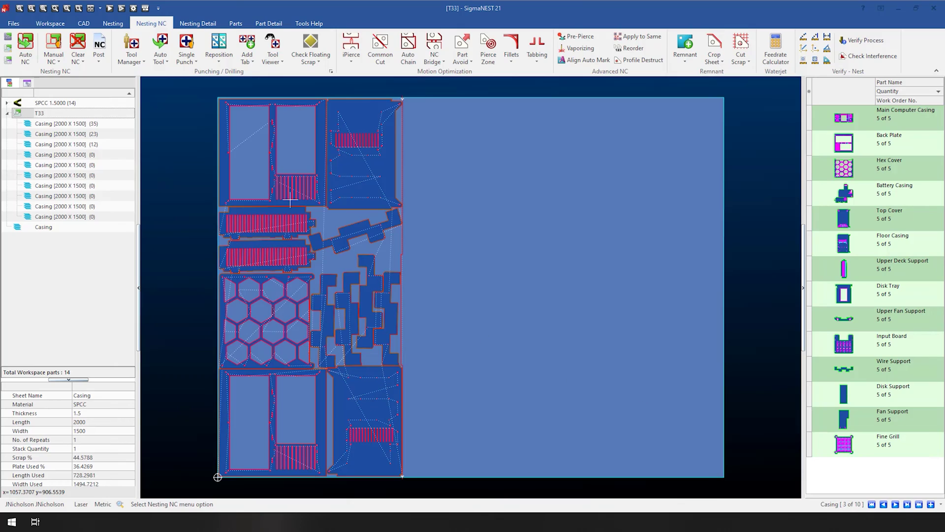
Step: Open the T33 Task Report and check its material and operating cost breakdown
{"action": "left_click", "coordinate": [191, 25]}
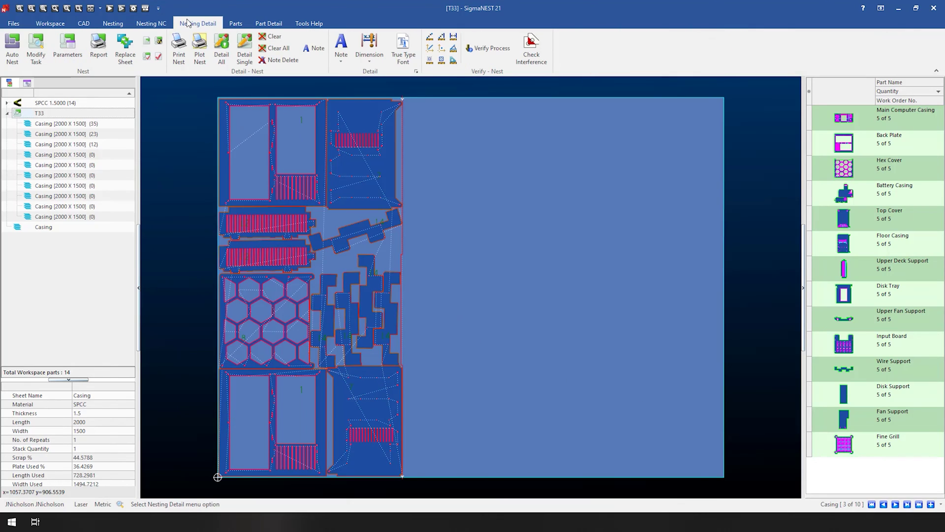
{"action": "left_click", "coordinate": [99, 47]}
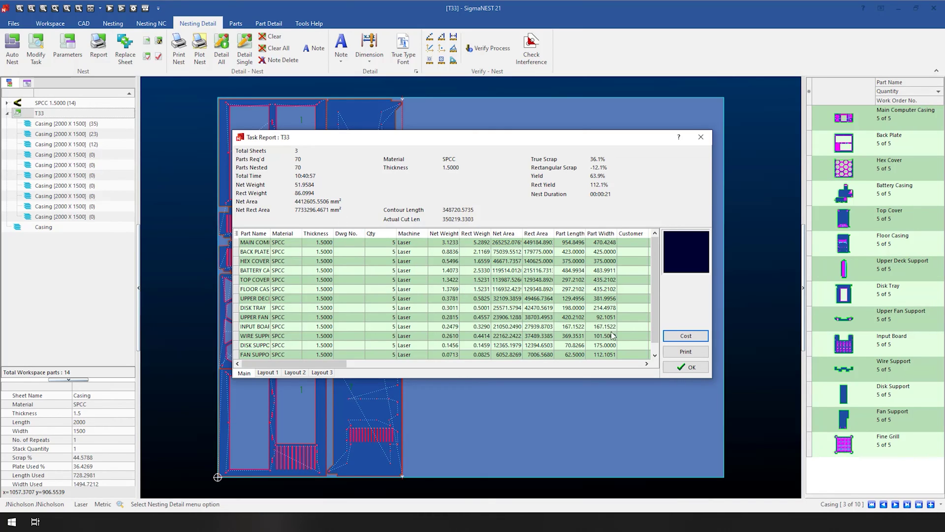
{"action": "left_click", "coordinate": [703, 339]}
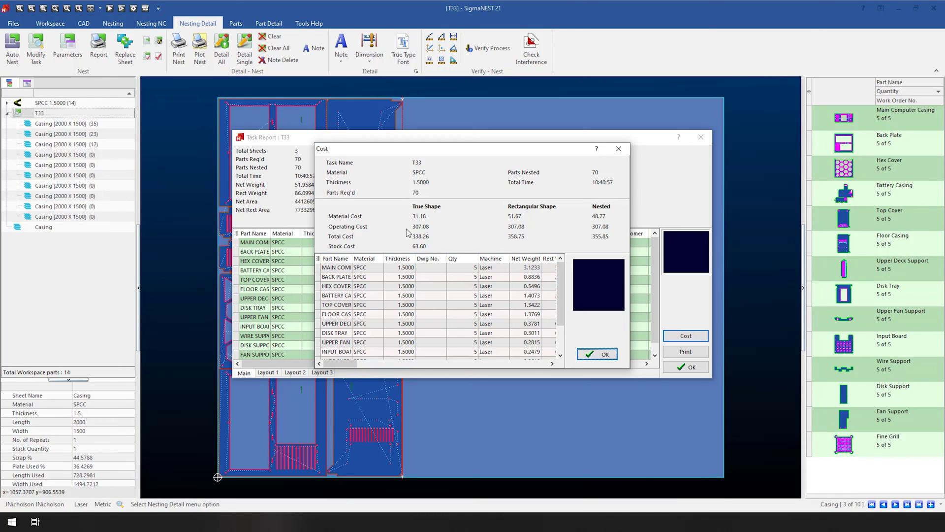
{"action": "left_click", "coordinate": [595, 354]}
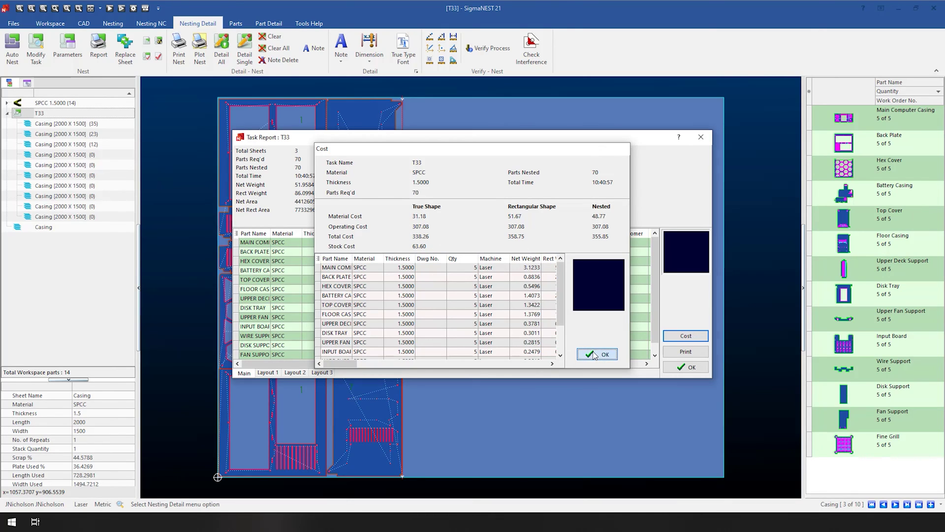
Step: Preview the three-page T33 Layout Detail report, zoomed in on the page
{"action": "left_click", "coordinate": [674, 354]}
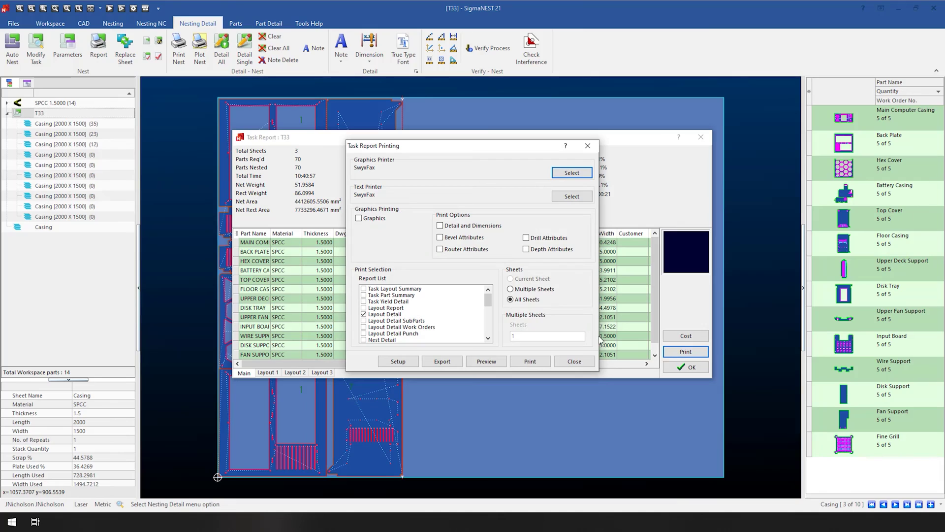
{"action": "left_click_drag", "start_coordinate": [488, 299], "coordinate": [488, 302]}
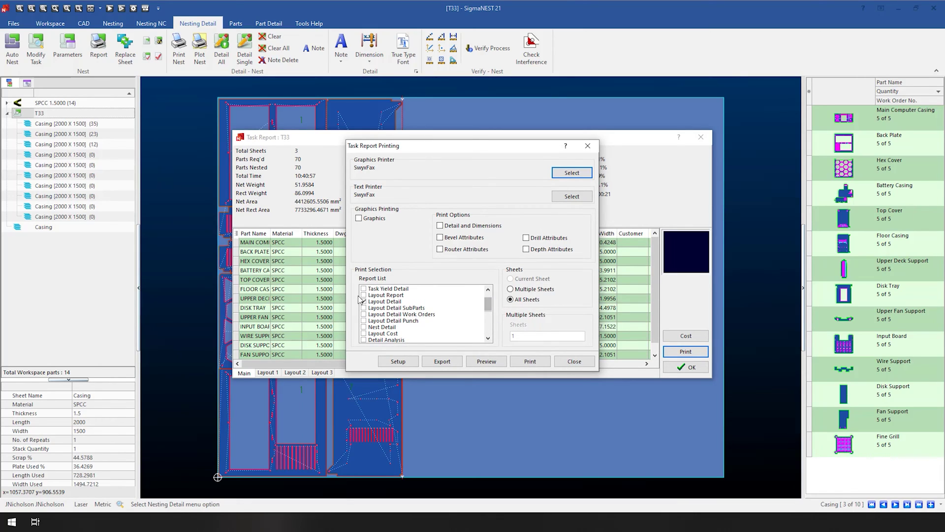
{"action": "left_click", "coordinate": [484, 363]}
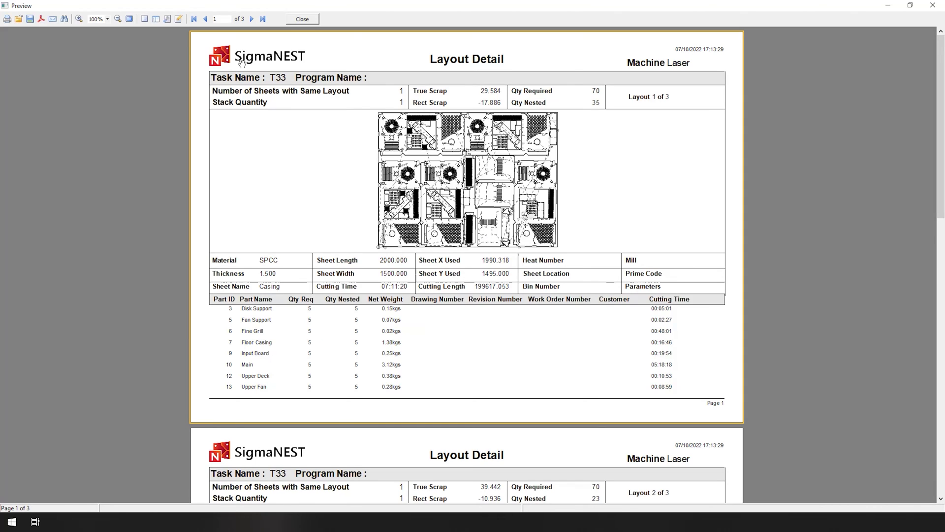
{"action": "left_click", "coordinate": [80, 18]}
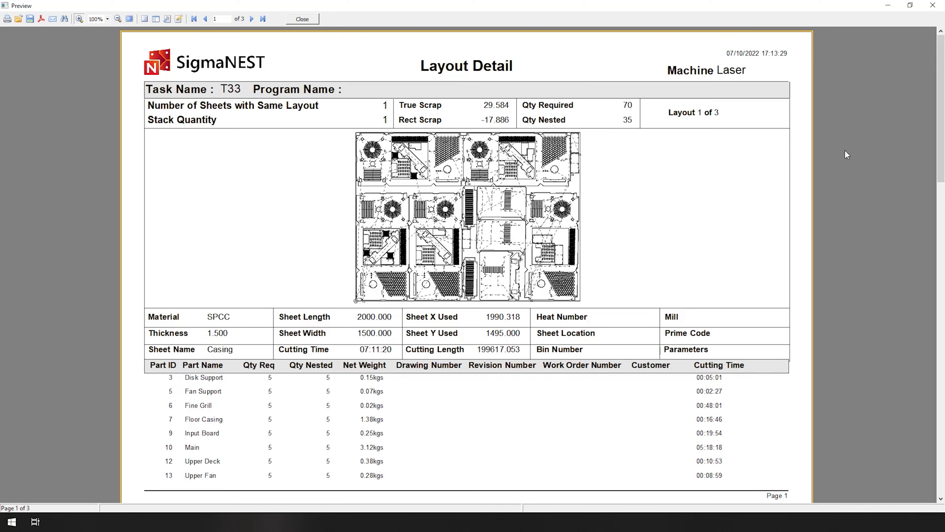
{"action": "left_click_drag", "start_coordinate": [941, 129], "coordinate": [942, 401]}
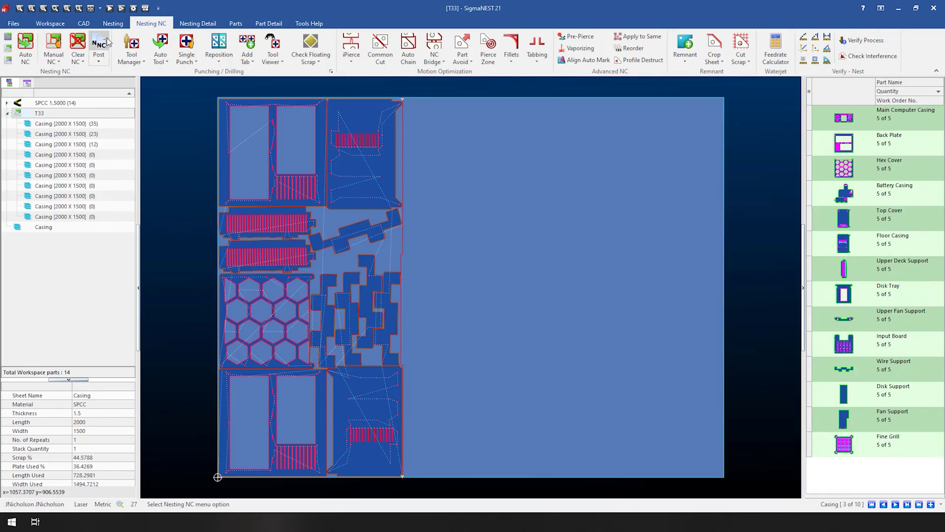
Step: Post all three layouts as NC programs 25, 26 and 27
{"action": "left_click", "coordinate": [99, 45]}
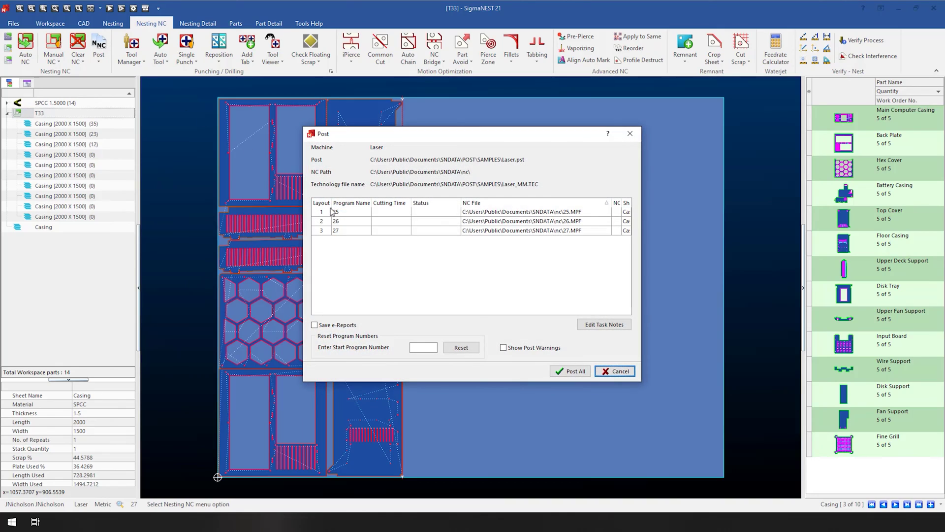
{"action": "left_click", "coordinate": [560, 373]}
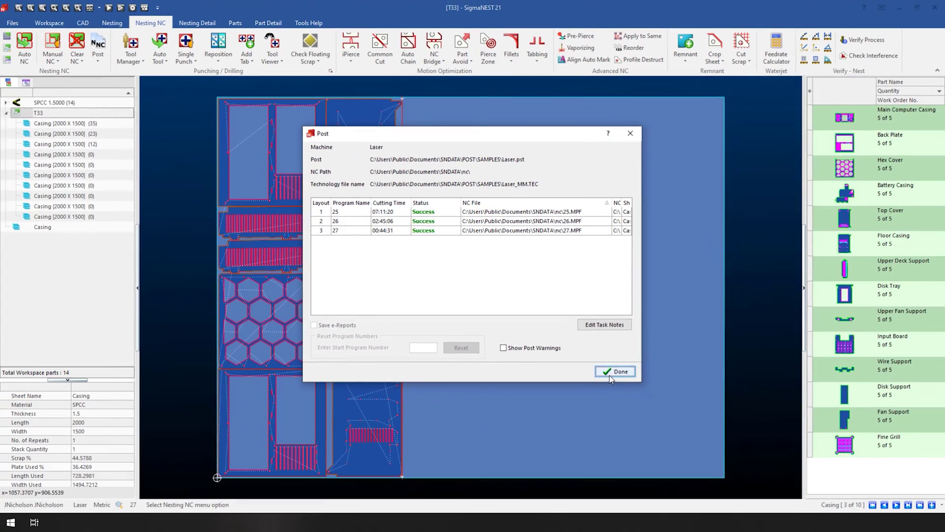
{"action": "left_click", "coordinate": [609, 372]}
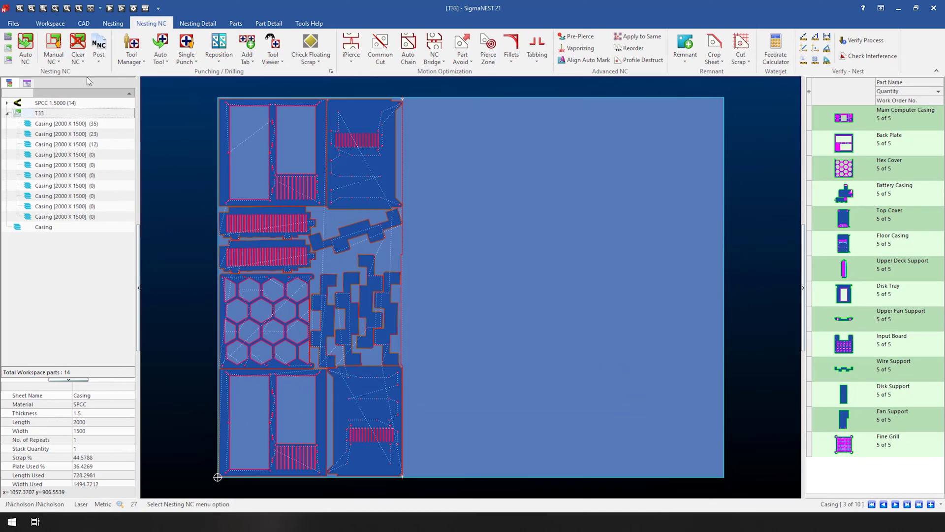
Step: Check the Casing-5 remnant and Casing (quantity 10) entries in the Sheet List, then close it
{"action": "left_click", "coordinate": [50, 23]}
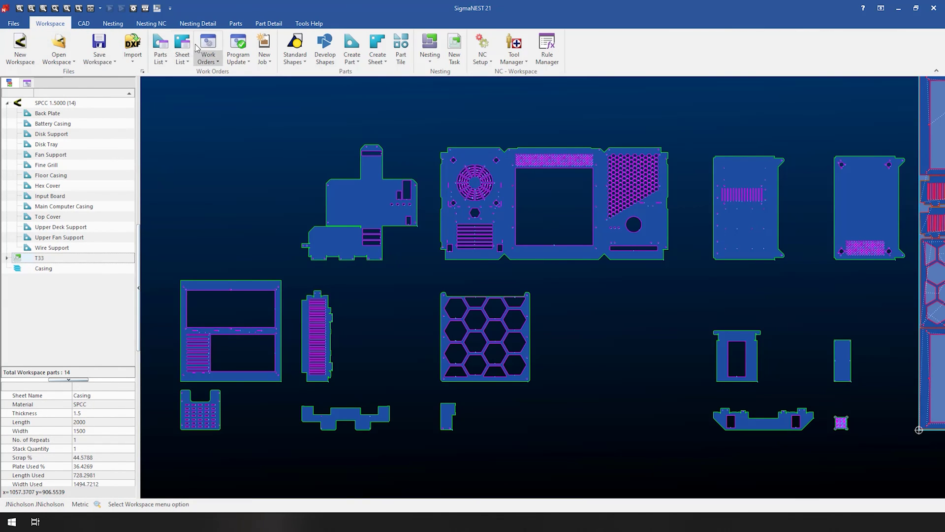
{"action": "left_click", "coordinate": [185, 49]}
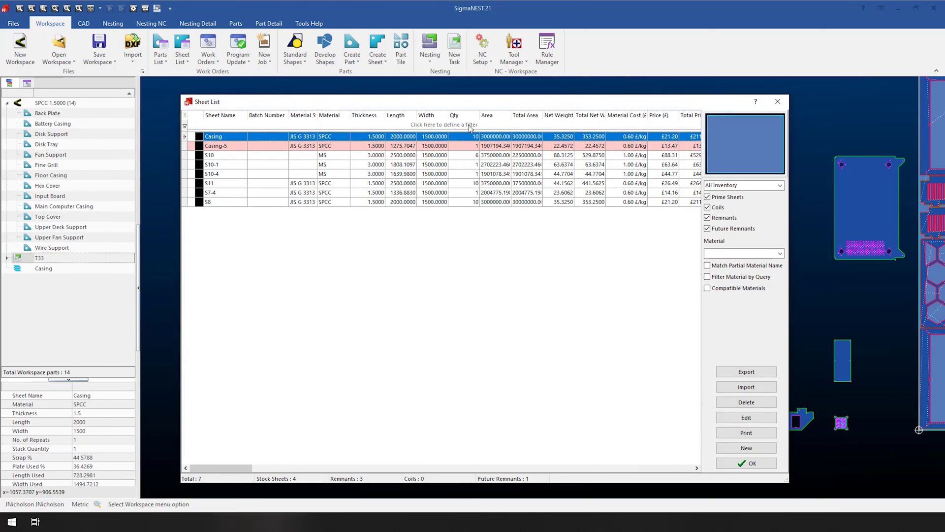
{"action": "left_click", "coordinate": [182, 146]}
{"action": "left_click", "coordinate": [183, 136]}
{"action": "left_click", "coordinate": [778, 101]}
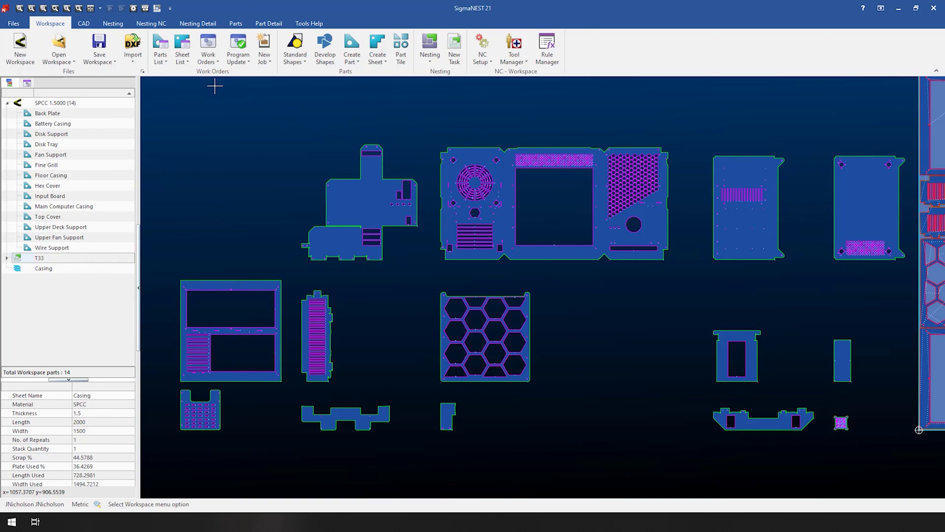
Step: Update posted laser programs 25, 26 and 27, then reopen the Sheet List to confirm Casing at 7
{"action": "left_click", "coordinate": [238, 44]}
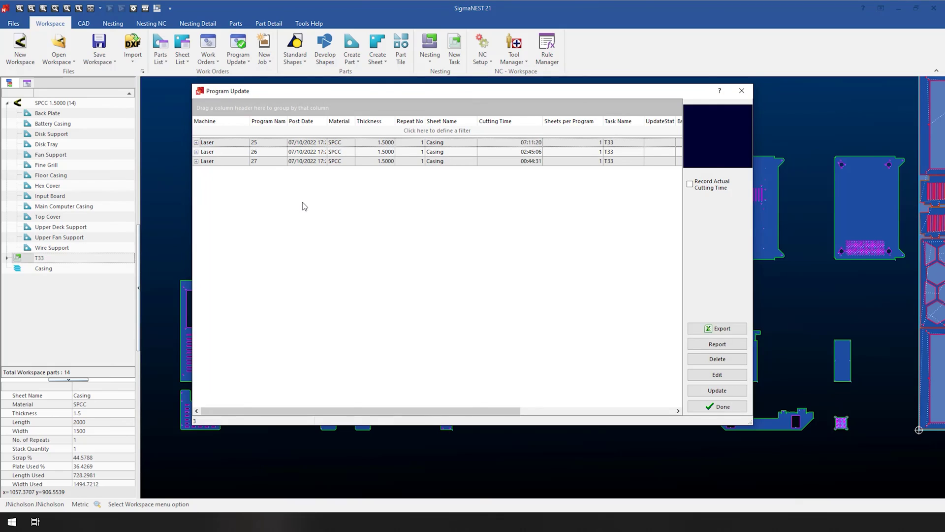
{"action": "left_click", "coordinate": [349, 143]}
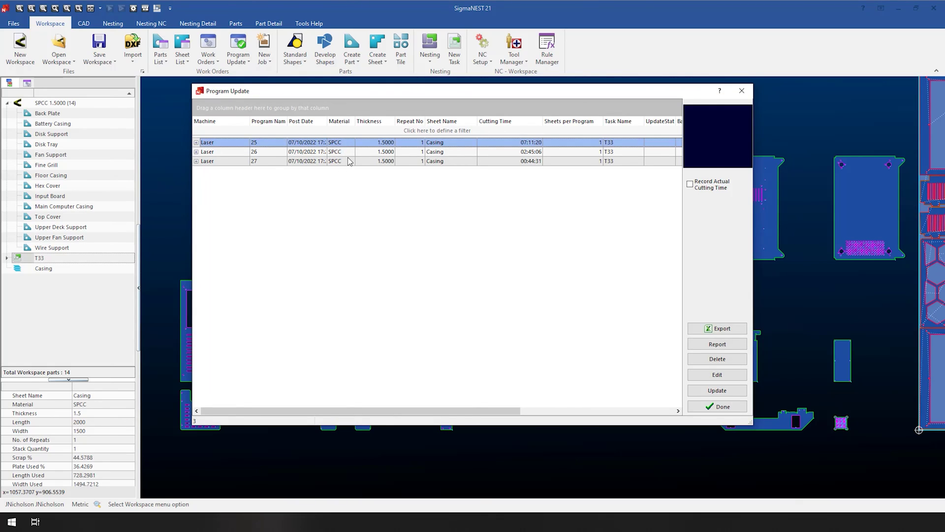
{"action": "left_click", "coordinate": [348, 161], "text": "shift"}
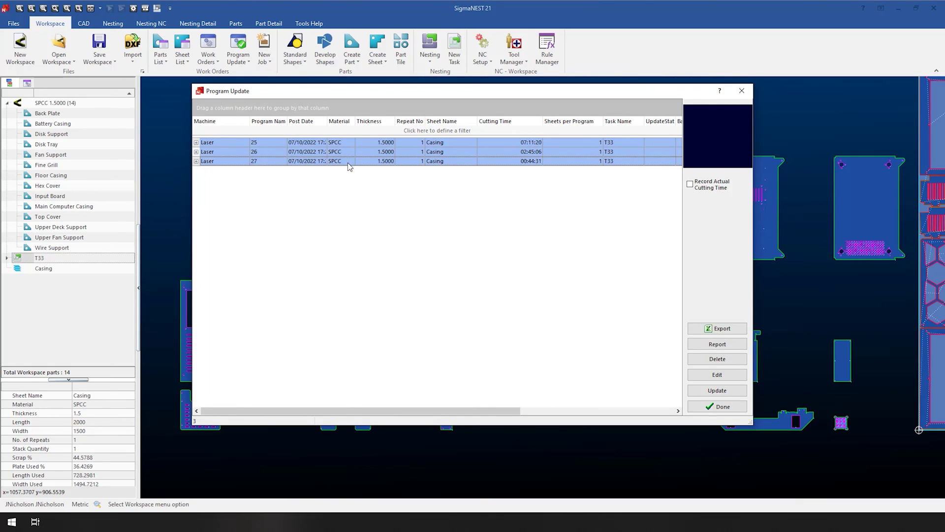
{"action": "left_click", "coordinate": [702, 391]}
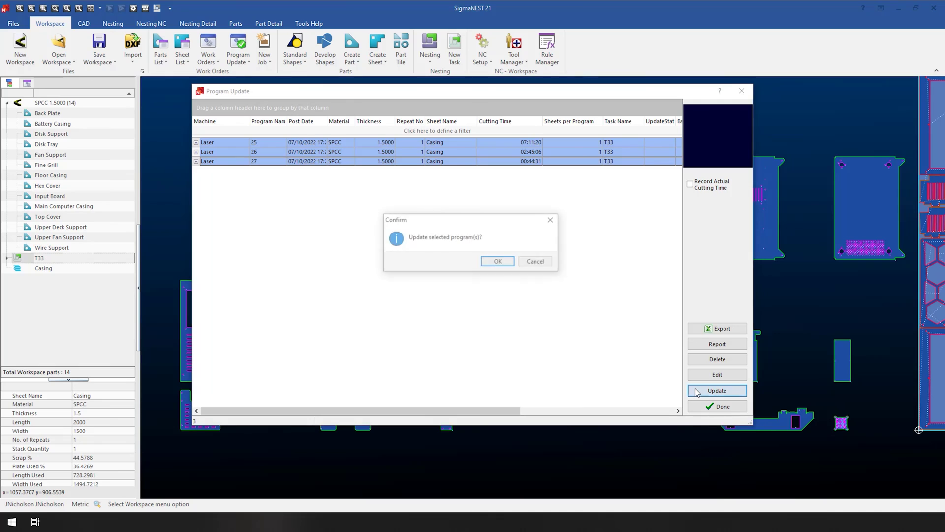
{"action": "left_click", "coordinate": [494, 262]}
{"action": "left_click", "coordinate": [712, 408]}
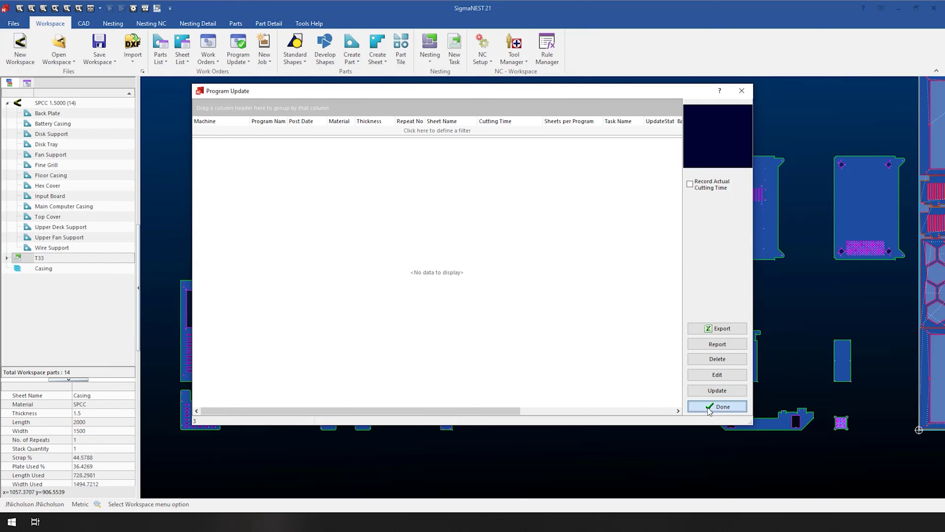
{"action": "left_click", "coordinate": [182, 45]}
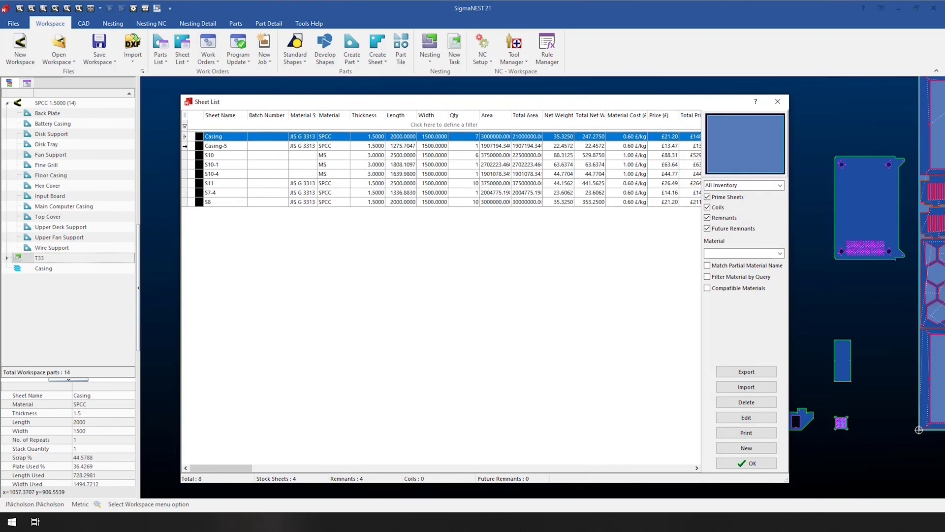
Step: Preview the Casing-5 remnant sheet, then close the Sheet List
{"action": "left_click", "coordinate": [222, 145]}
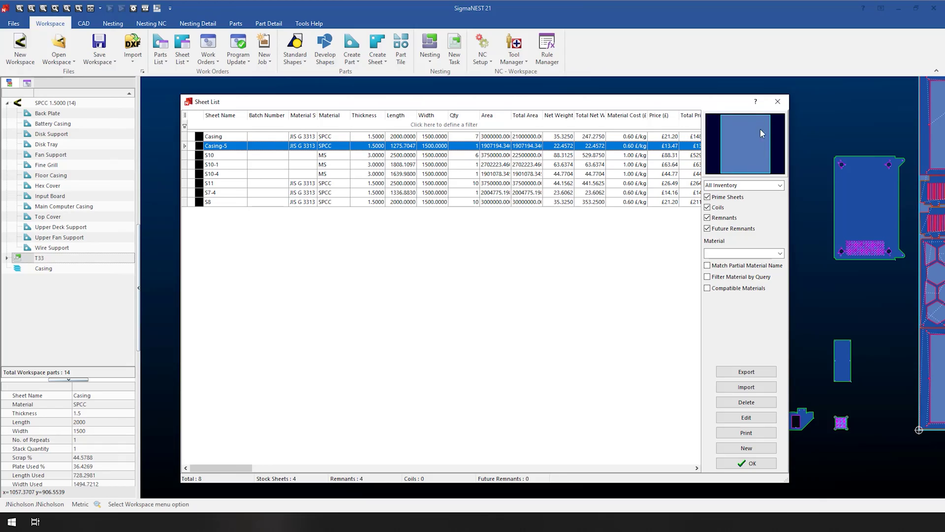
{"action": "left_click", "coordinate": [778, 104]}
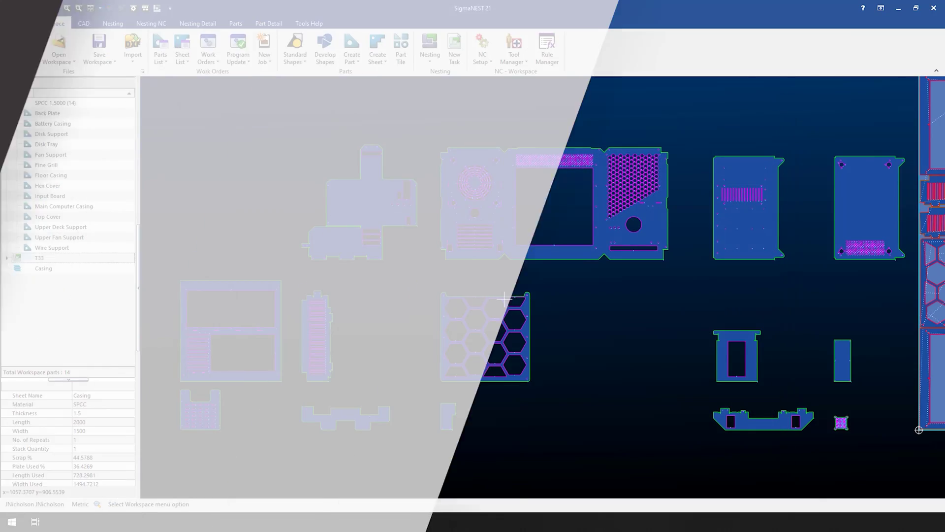